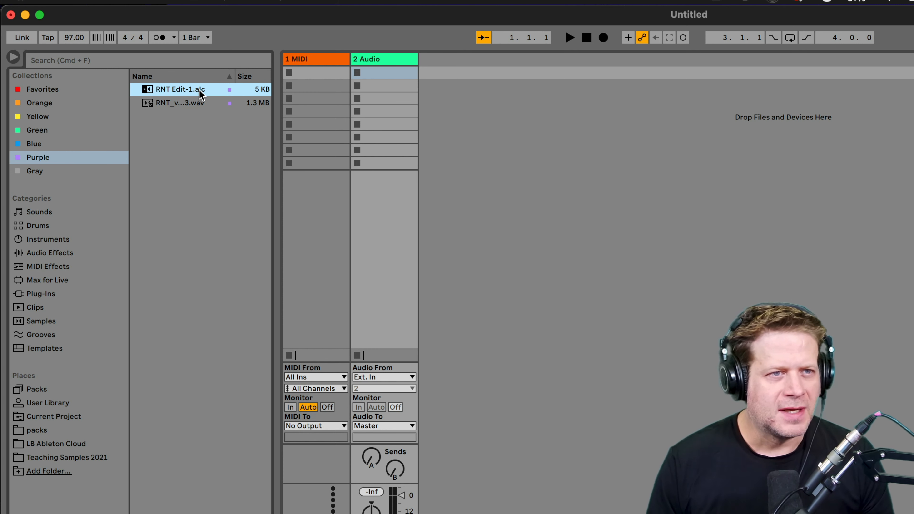
Audition the RNT Edit-1.alc clip in the first slot of the audio track, and undo its placement.
drag(200, 94, 367, 74)
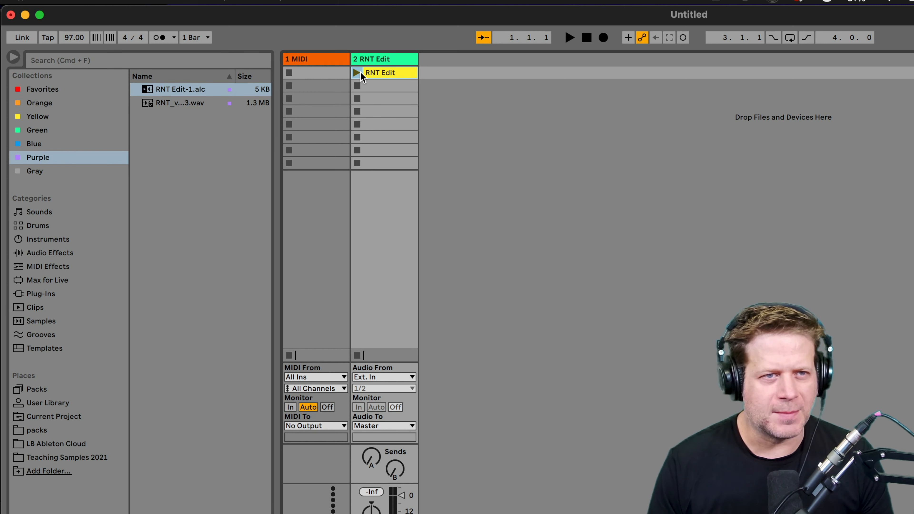
click(356, 73)
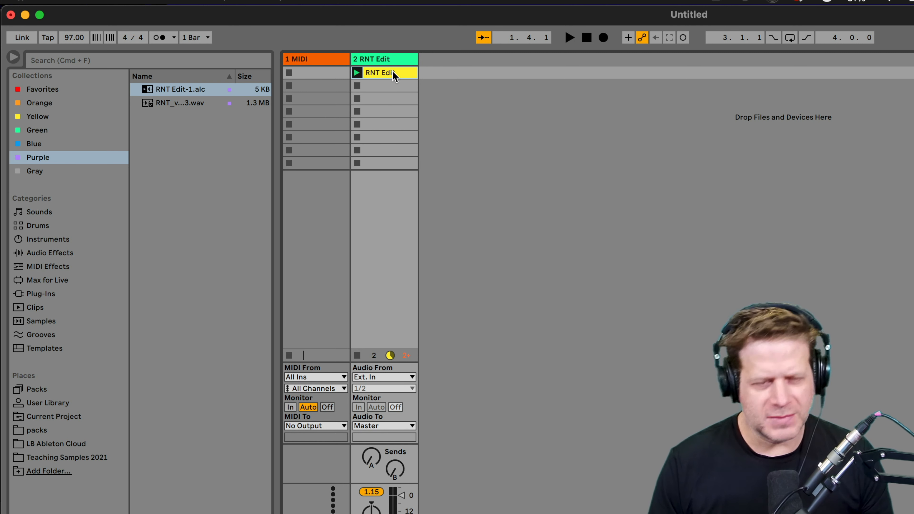
key(super+z)
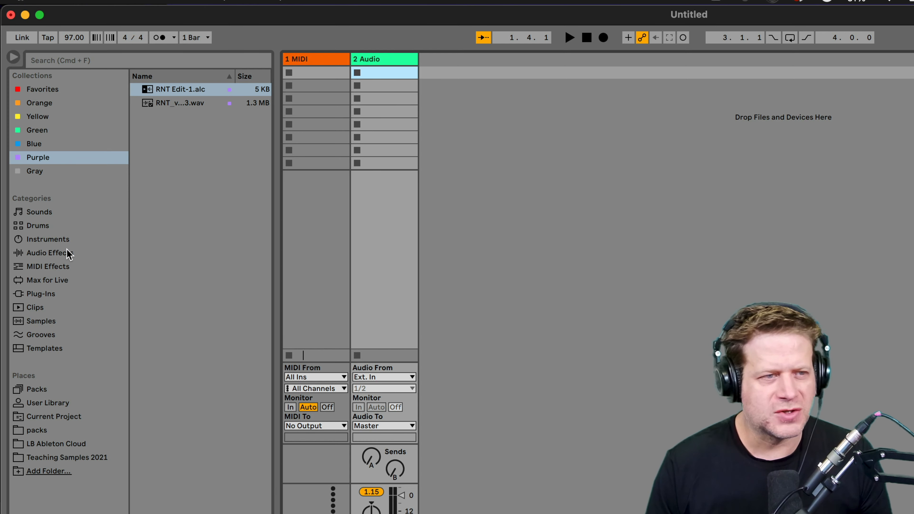
Load a Simpler instrument onto the MIDI track.
click(67, 240)
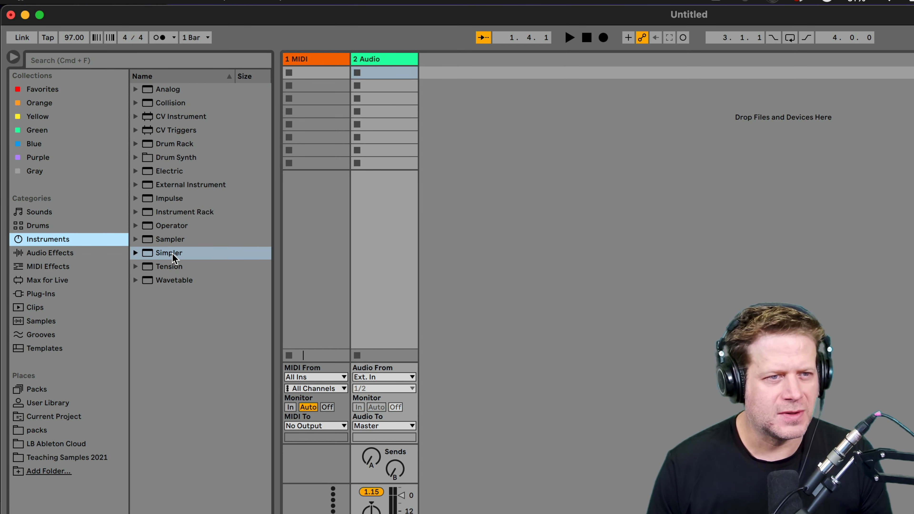
drag(172, 254, 328, 222)
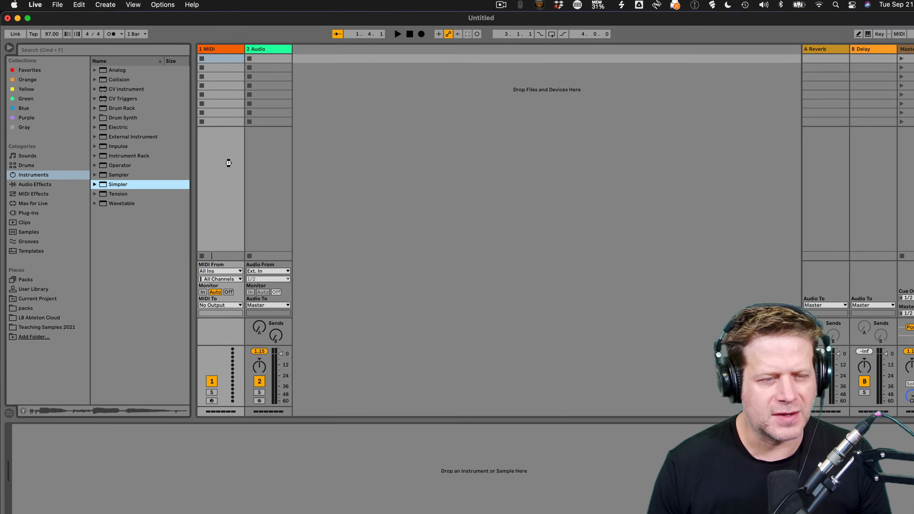
drag(228, 163, 203, 152)
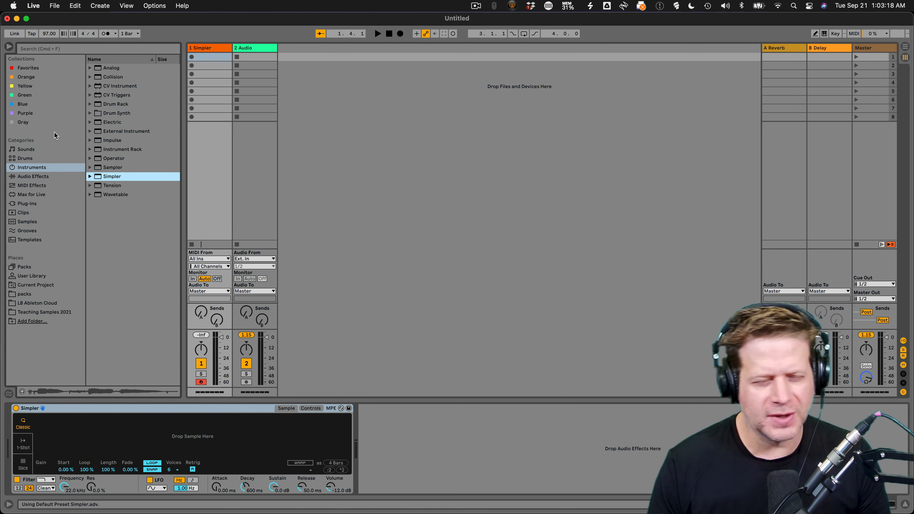
Load RNT Edit-1.alc from the Purple collection into Simpler as its sample.
click(26, 113)
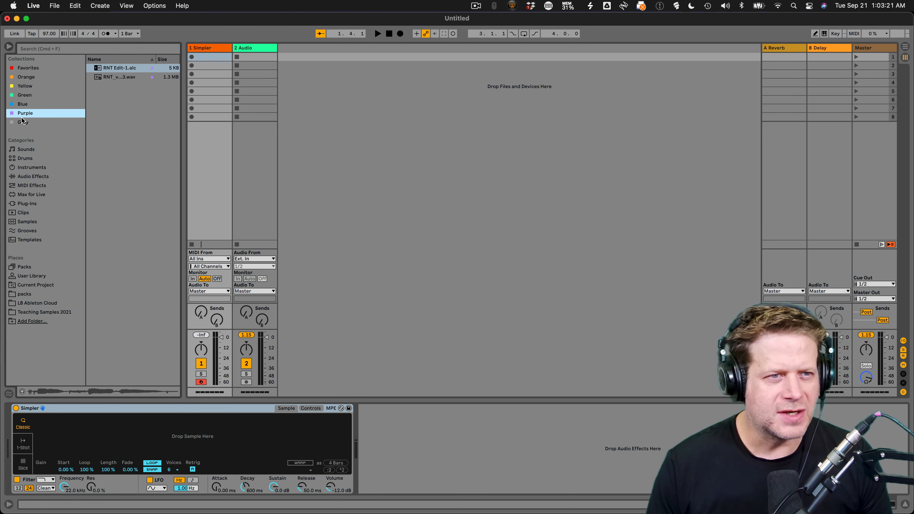
click(130, 68)
drag(205, 440, 206, 441)
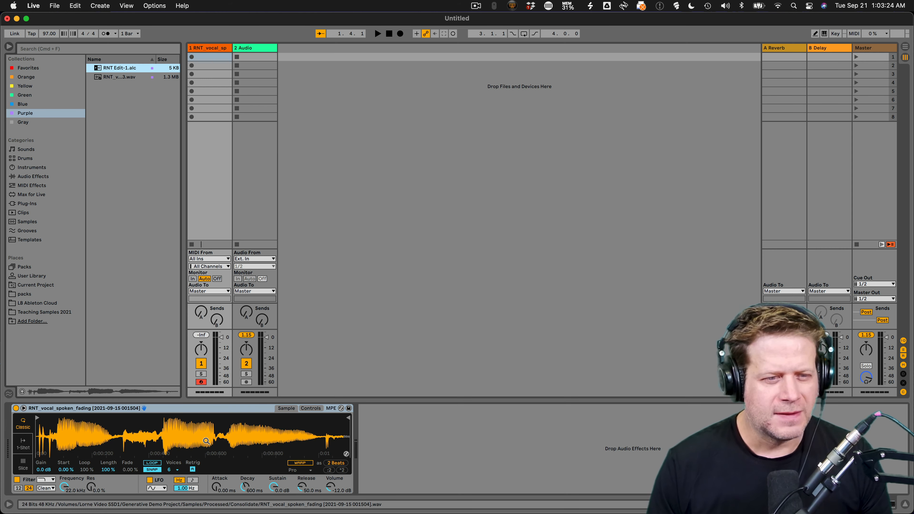
Create a MIDI clip in the Simpler track's first slot with one C3 note spanning the full bar.
double_click(213, 55)
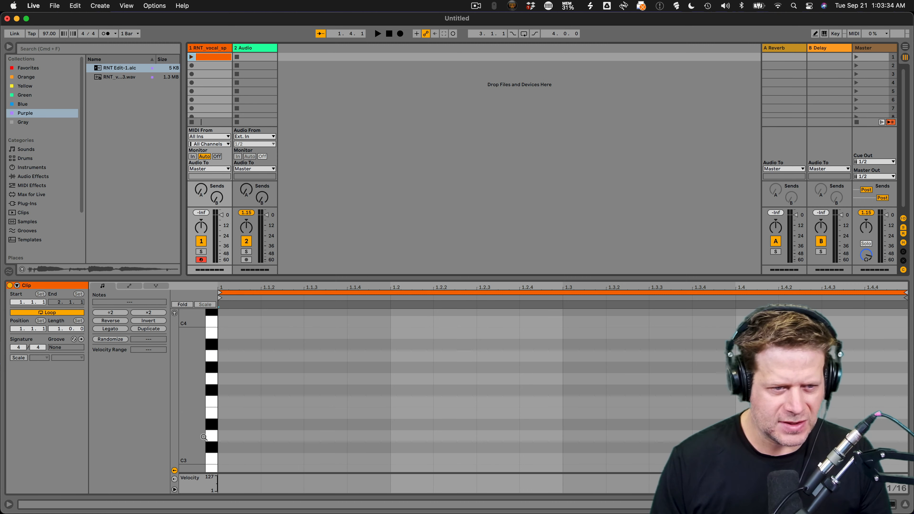
drag(193, 425, 193, 365)
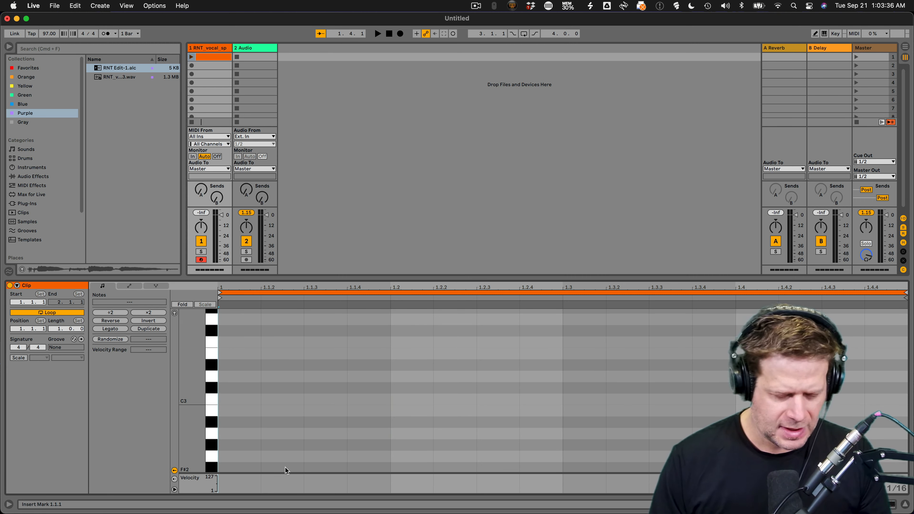
key(b)
click(247, 396)
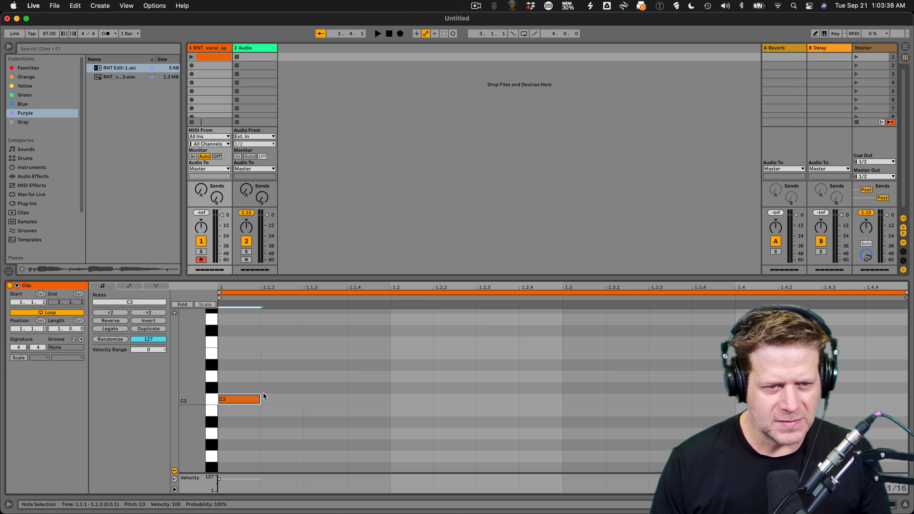
drag(260, 398, 735, 398)
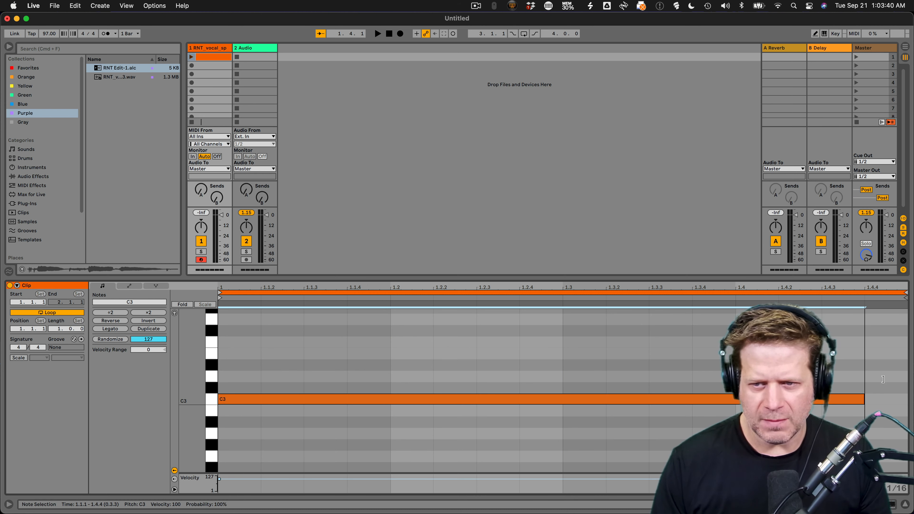
drag(883, 379, 900, 395)
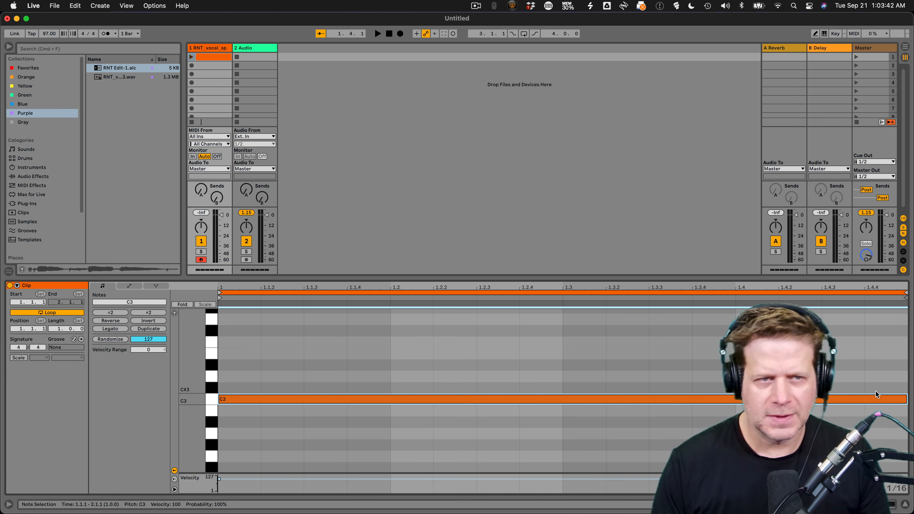
Play the MIDI clip with the Simpler device in view, and stop playback.
click(190, 58)
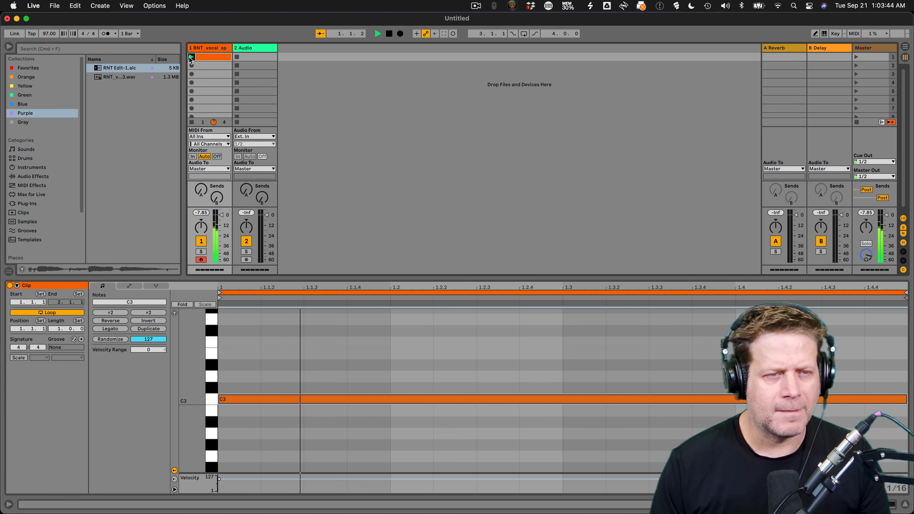
key(shift+Tab)
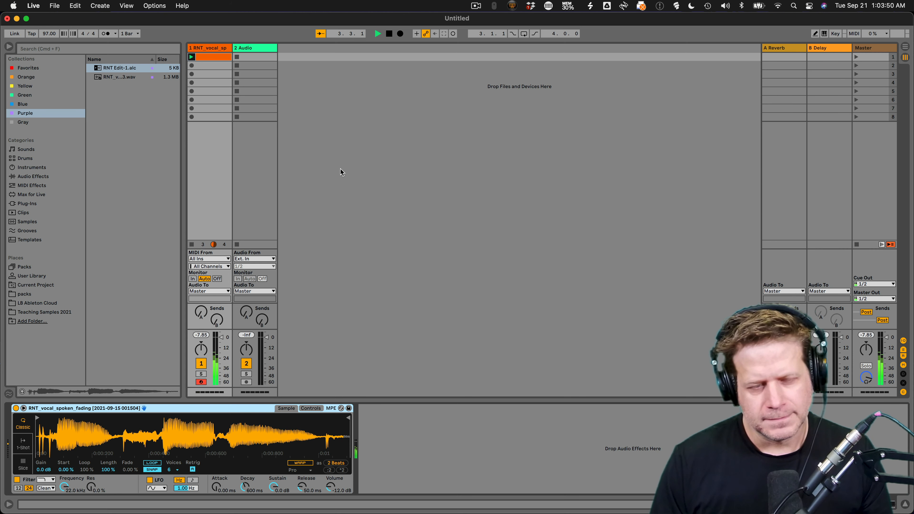
key(space)
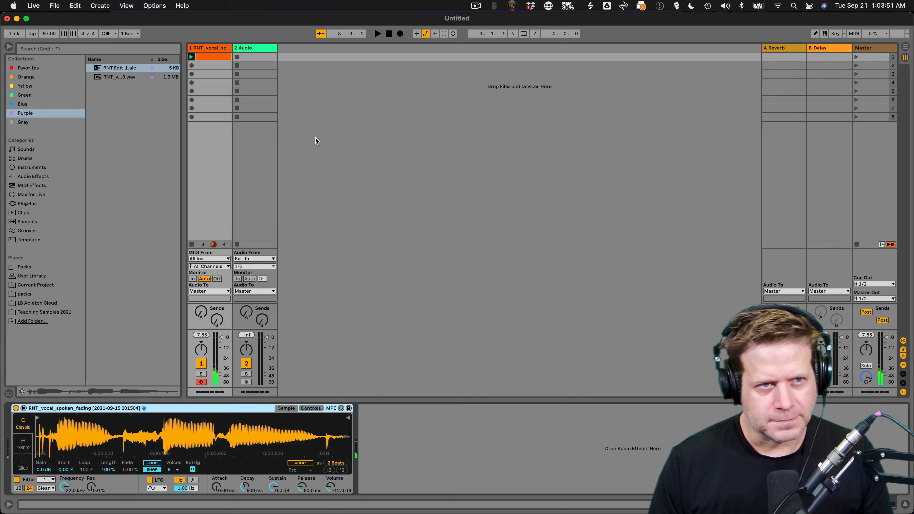
Replace the bar-long C3 note with consecutive 1/16 C3 notes filling the whole bar, and audition the clip.
double_click(209, 58)
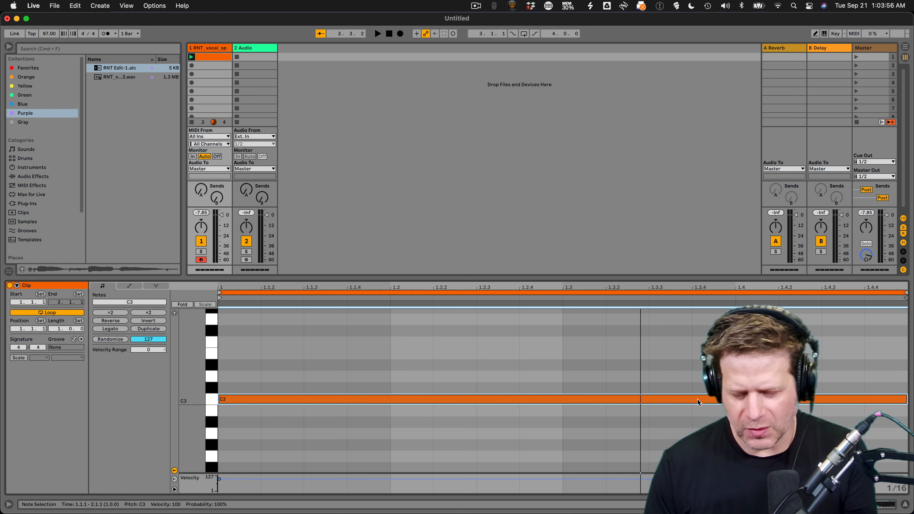
key(Delete)
key(b)
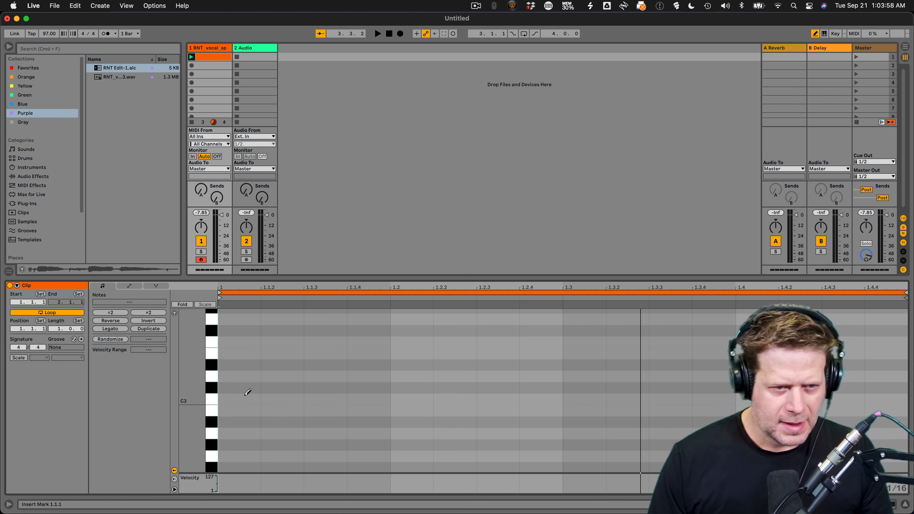
right_click(246, 392)
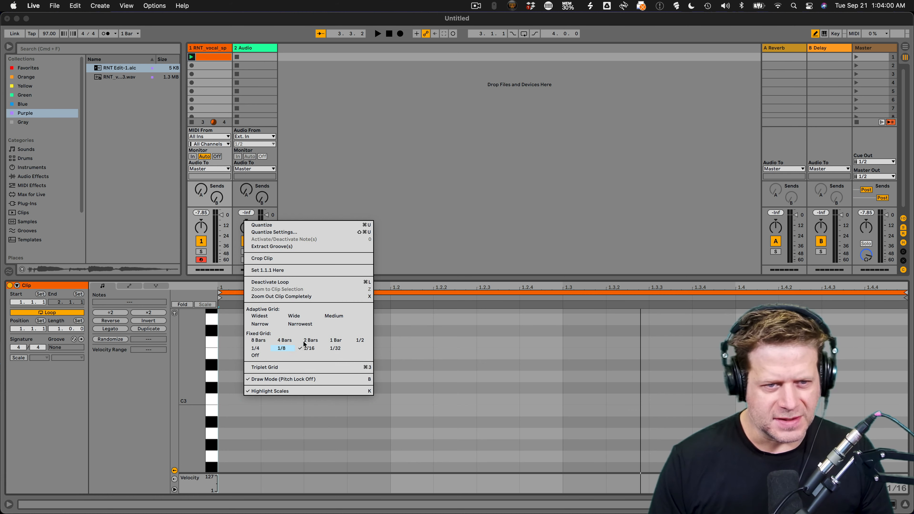
click(234, 394)
mouse_move(234, 396)
mouse_down()
mouse_move(353, 388)
mouse_move(712, 394)
mouse_up()
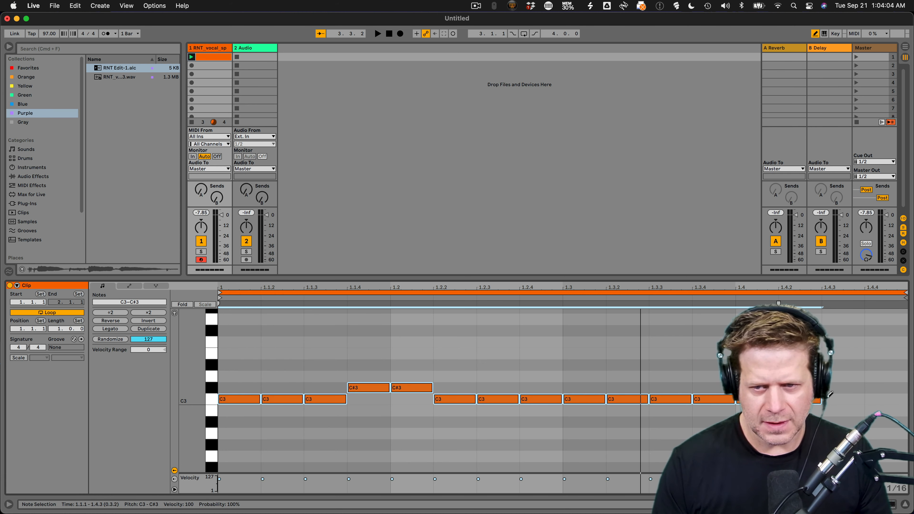
mouse_move(829, 393)
mouse_down()
mouse_move(898, 399)
mouse_move(890, 391)
mouse_up()
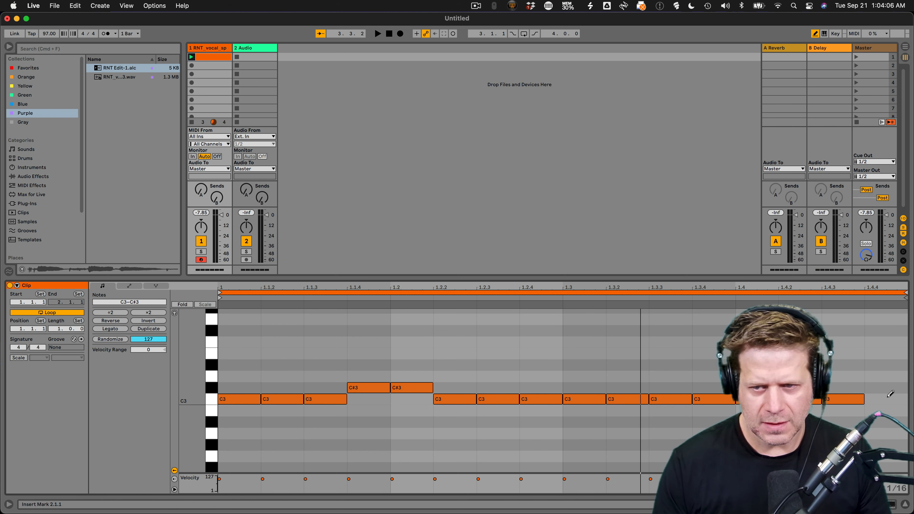
click(888, 398)
mouse_move(372, 387)
mouse_down()
mouse_move(423, 394)
mouse_move(387, 396)
mouse_up()
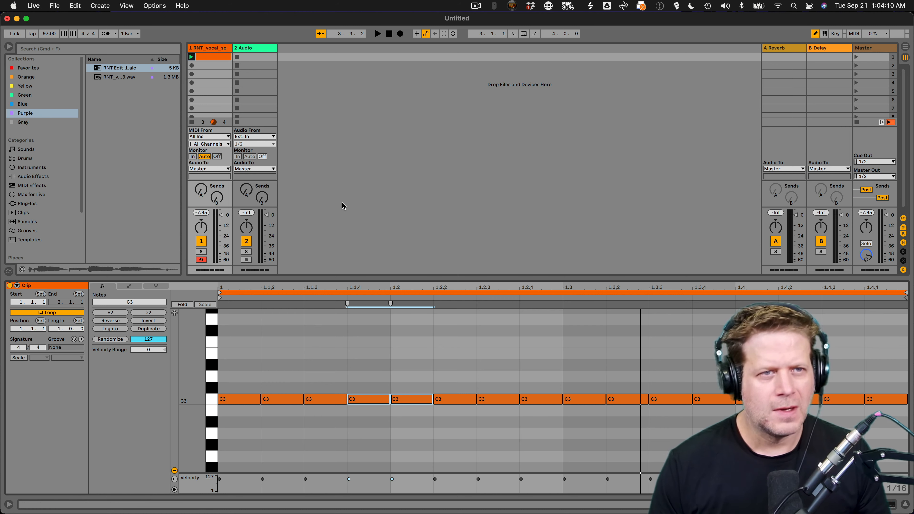
key(space)
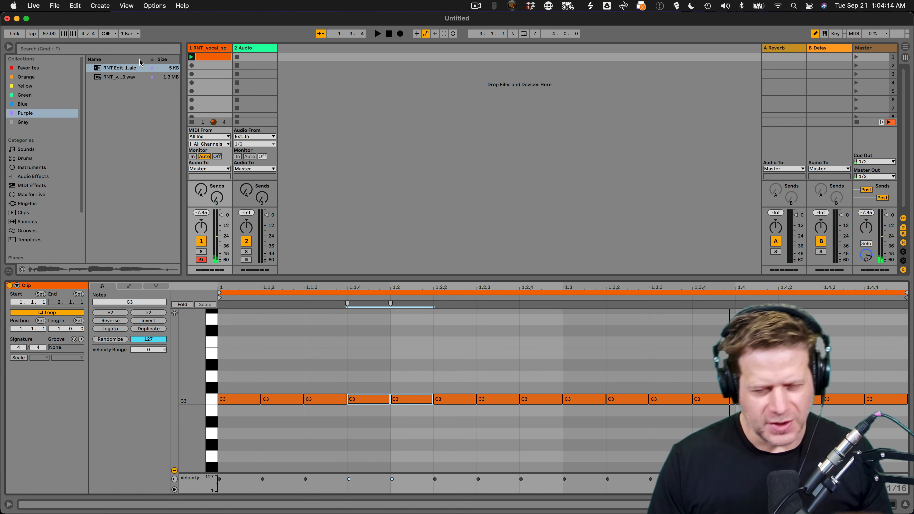
Add the LFO device from the Modulators audio effects after Simpler on the first track.
click(206, 49)
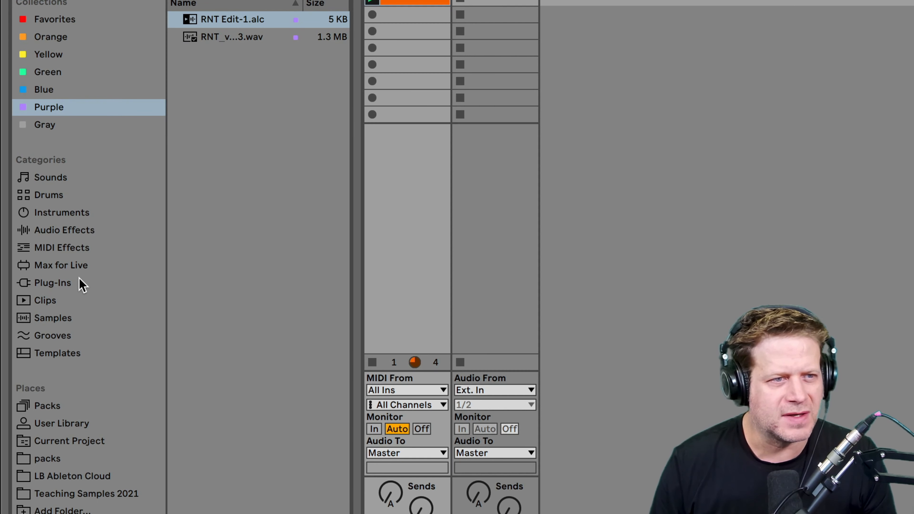
click(85, 233)
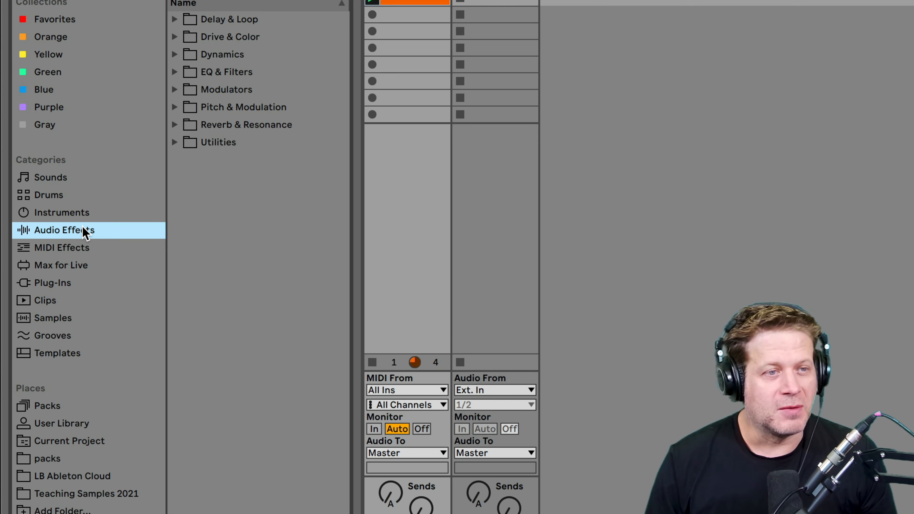
click(176, 89)
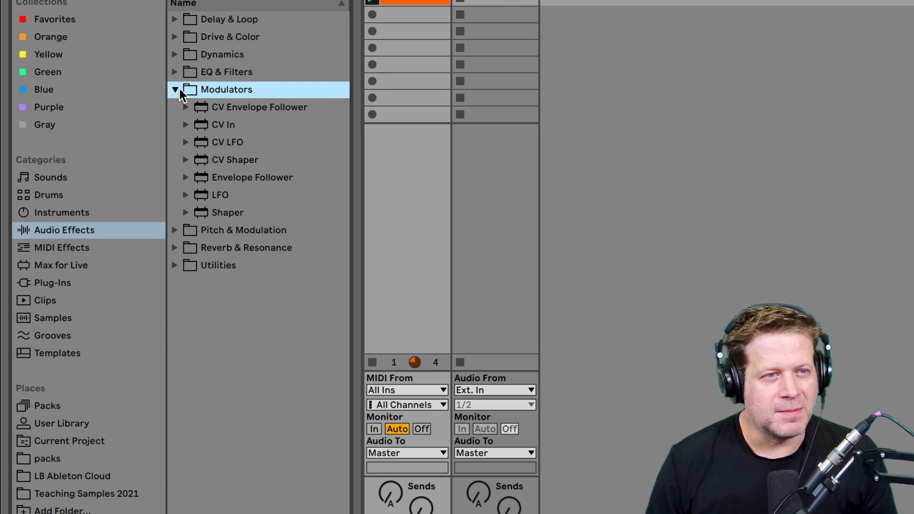
click(220, 195)
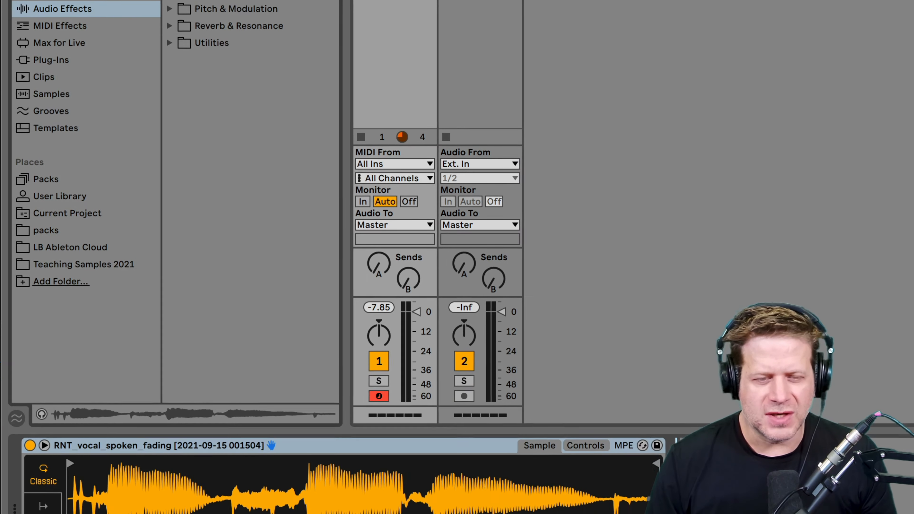
drag(738, 479, 835, 492)
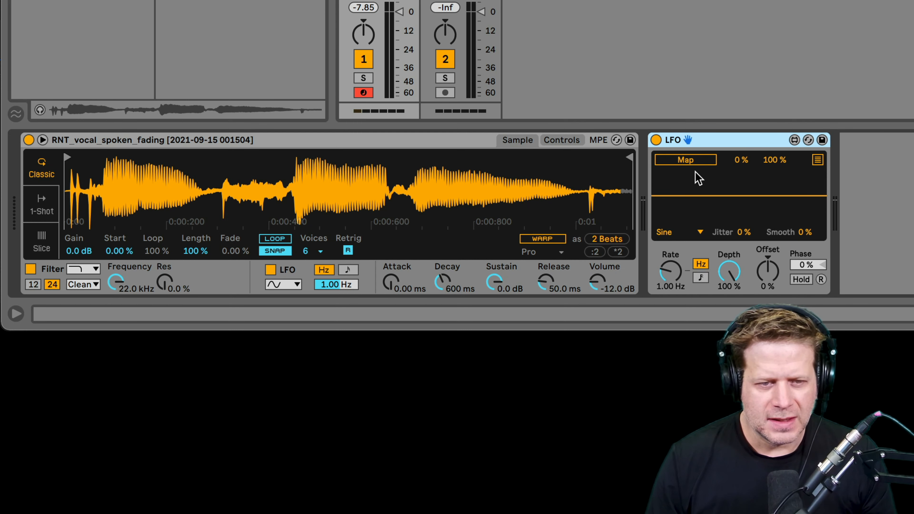
Sync the LFO to tempo with a rate of 1/16 and set its waveform to Random.
click(702, 277)
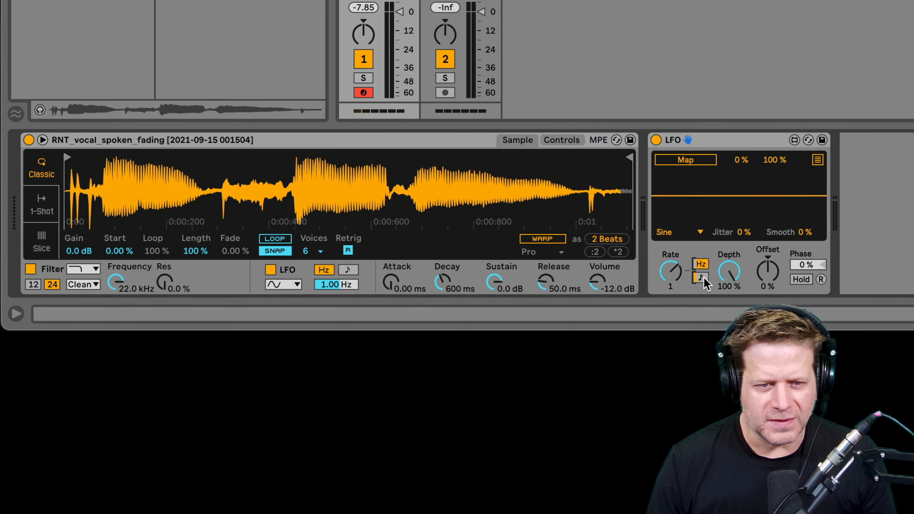
click(676, 273)
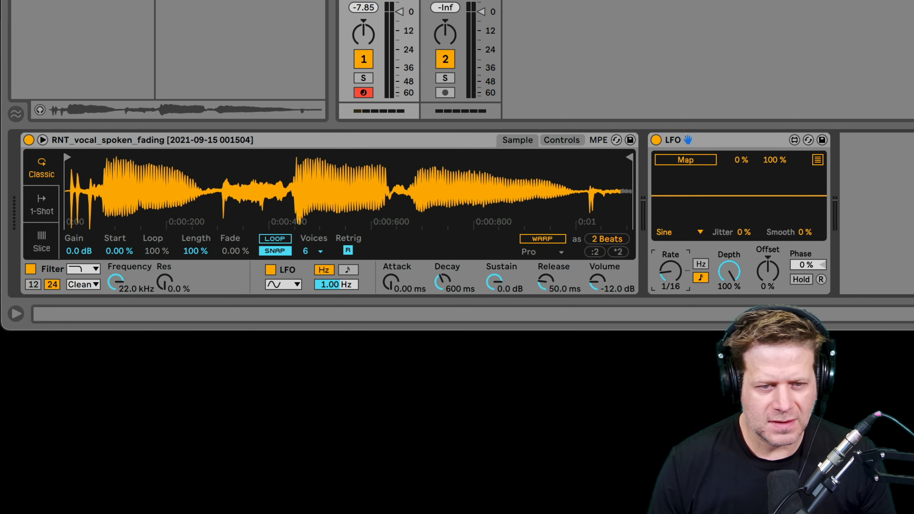
click(700, 233)
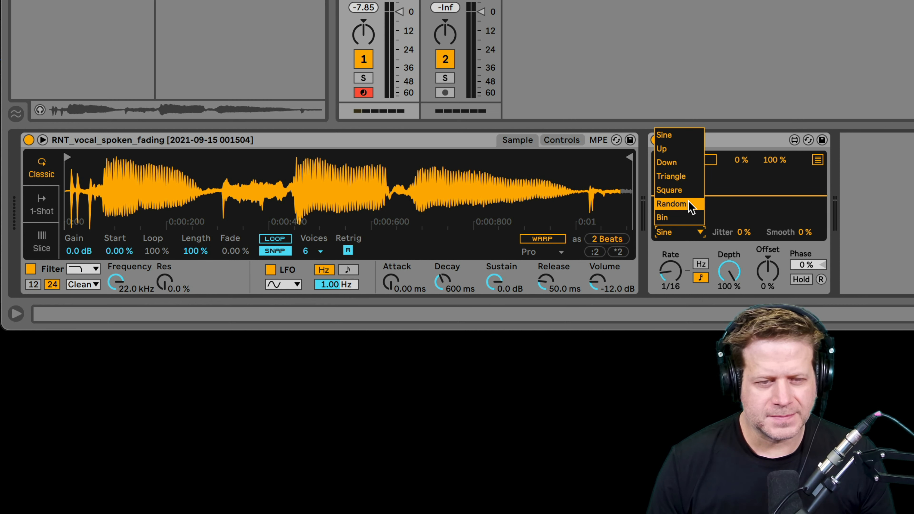
click(691, 208)
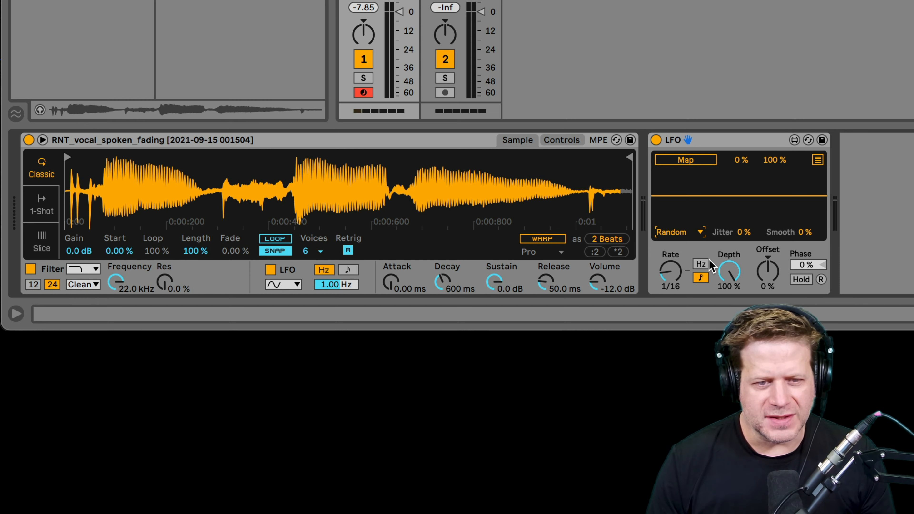
Map the LFO to Simpler's sample Start parameter.
click(692, 161)
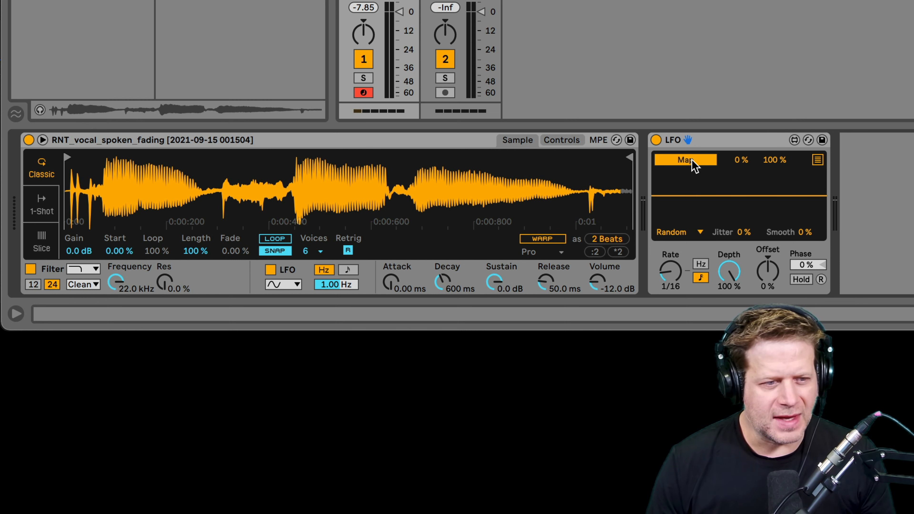
click(120, 250)
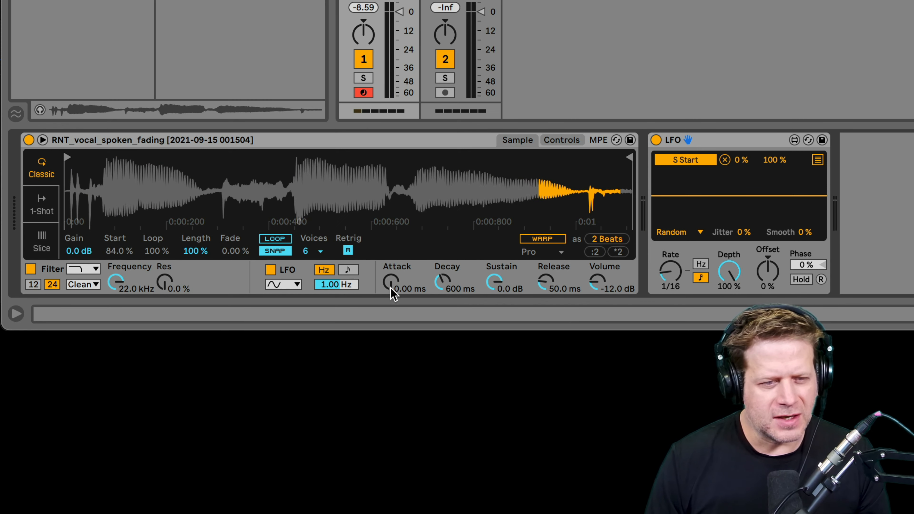
Set Simpler's attack to 107 ms and release to 1.53 s, and open its detailed control parameters.
drag(394, 290, 394, 278)
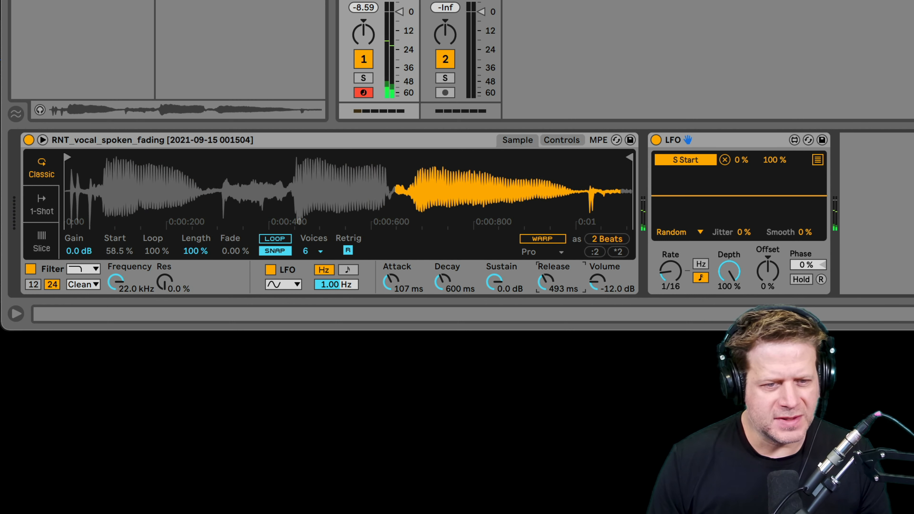
drag(545, 282, 545, 269)
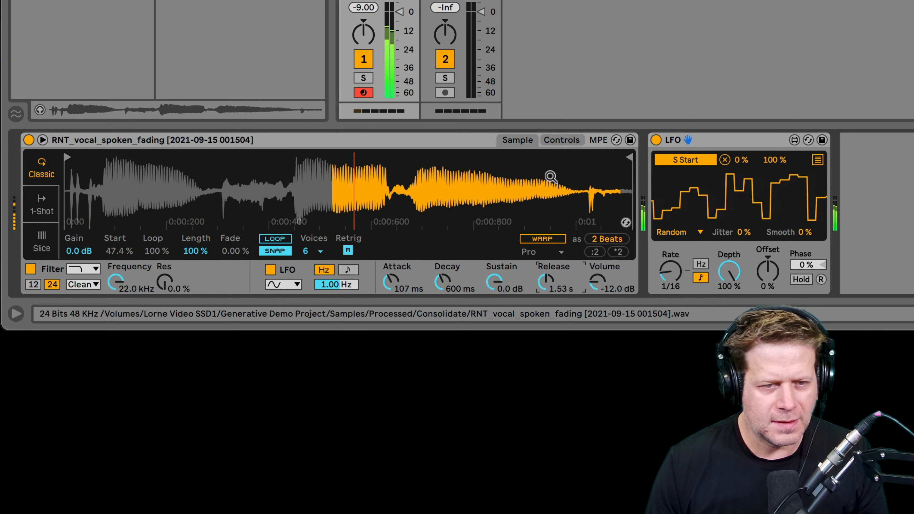
click(560, 142)
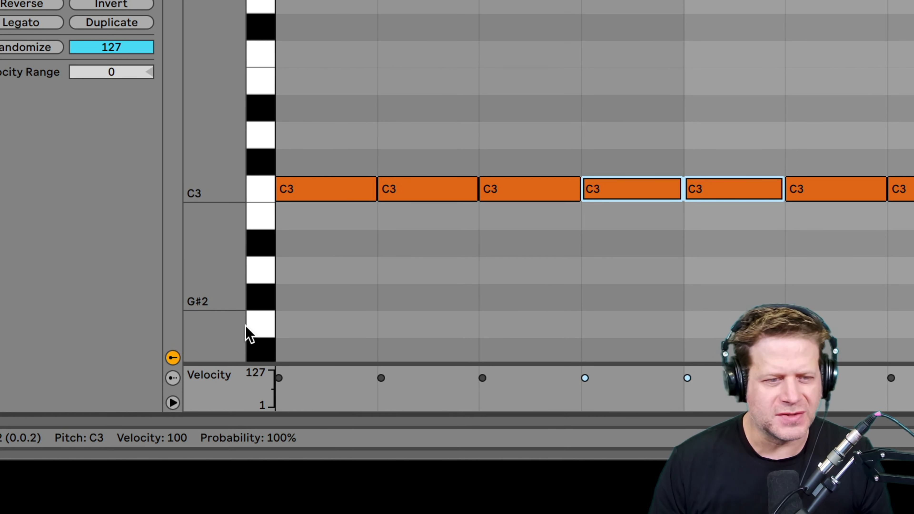
Enlarge the clip's velocity lane and show the note Chance lane beneath it at an editable height.
drag(215, 365, 219, 261)
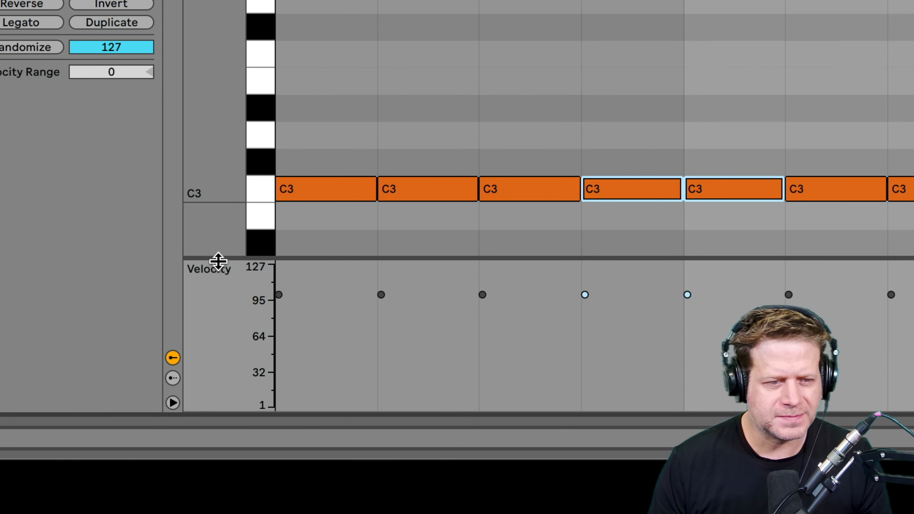
click(173, 378)
drag(259, 384, 261, 237)
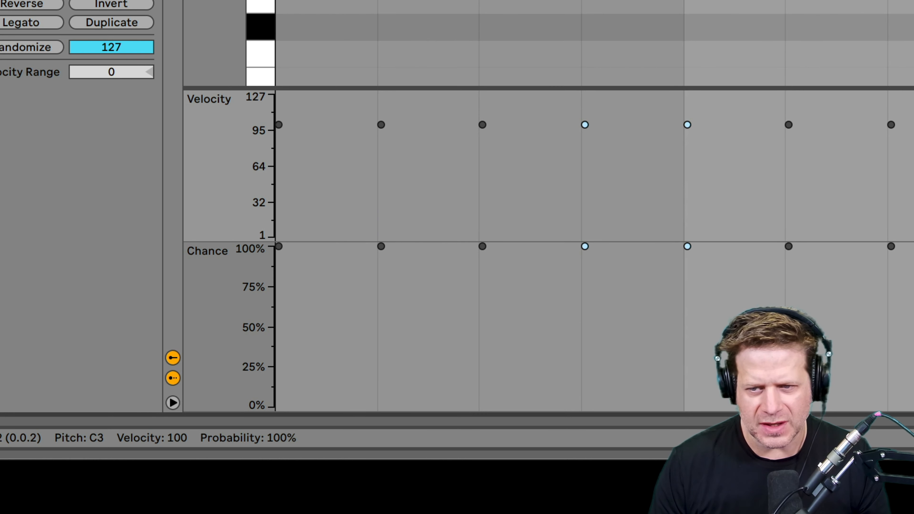
click(218, 332)
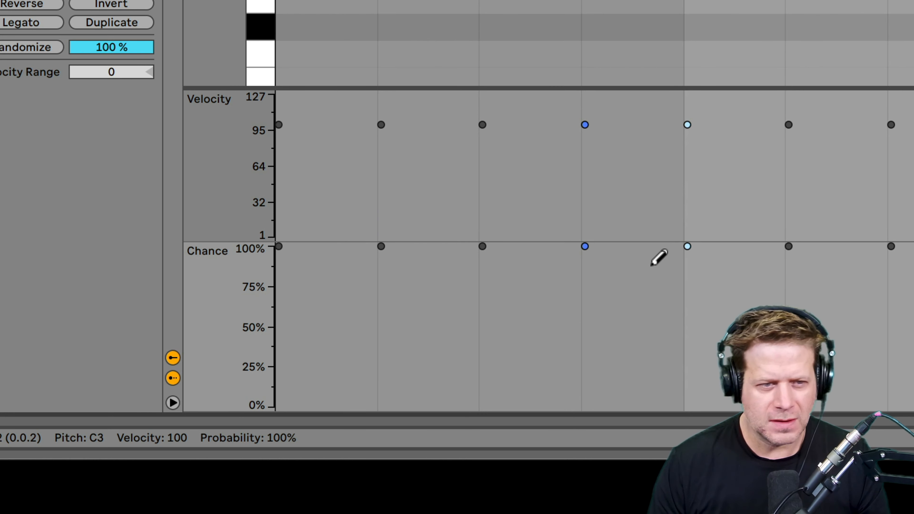
Select all the notes and draw trigger chance values below 100% across the whole clip.
key(ctrl+a)
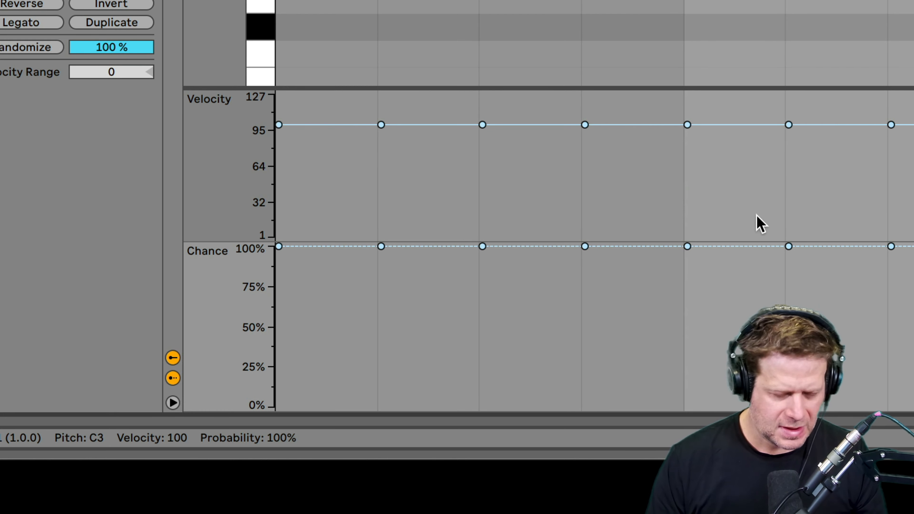
key(b)
mouse_move(302, 318)
mouse_down()
mouse_move(414, 292)
mouse_move(644, 200)
mouse_move(709, 282)
mouse_move(455, 292)
mouse_move(792, 301)
mouse_up()
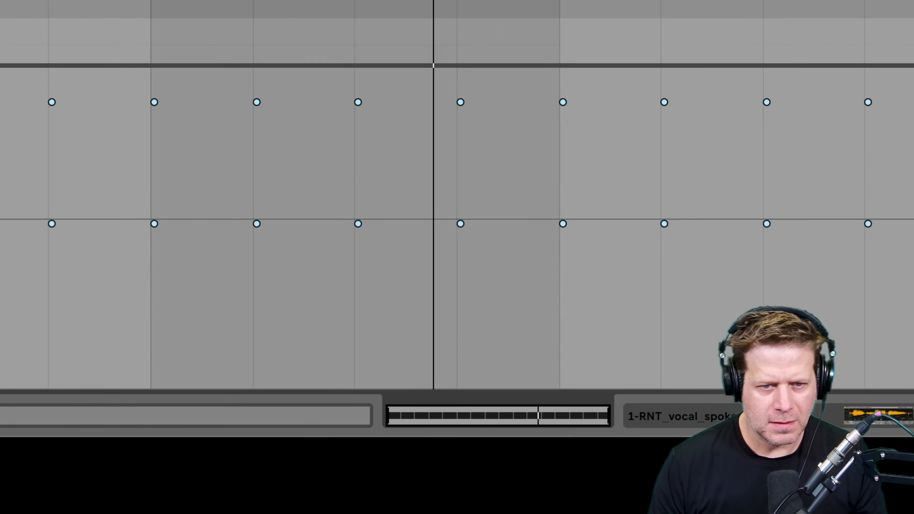
mouse_move(65, 266)
mouse_down()
mouse_move(405, 239)
mouse_move(777, 284)
mouse_move(791, 265)
mouse_move(796, 273)
mouse_move(702, 269)
mouse_up()
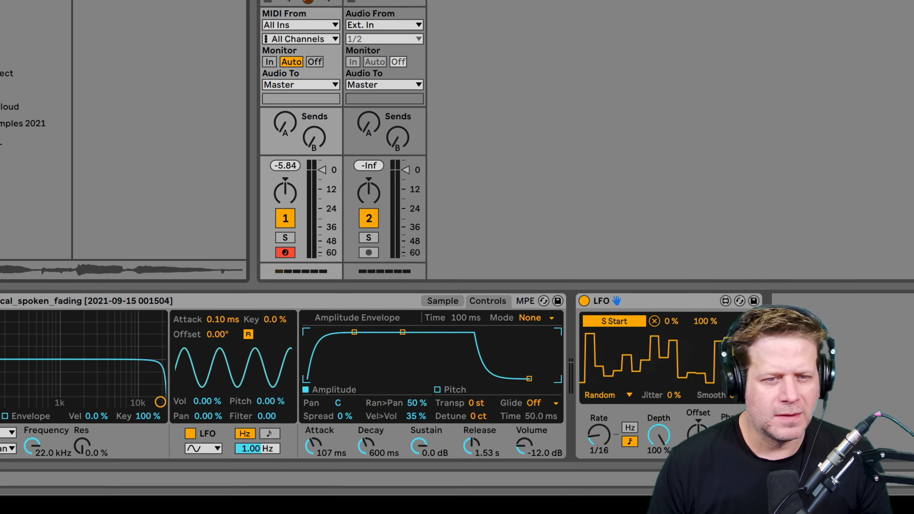
Add a second LFO after the first one and rename the two devices Sample Start LFO and Sample Pitch LFO.
drag(221, 195, 770, 196)
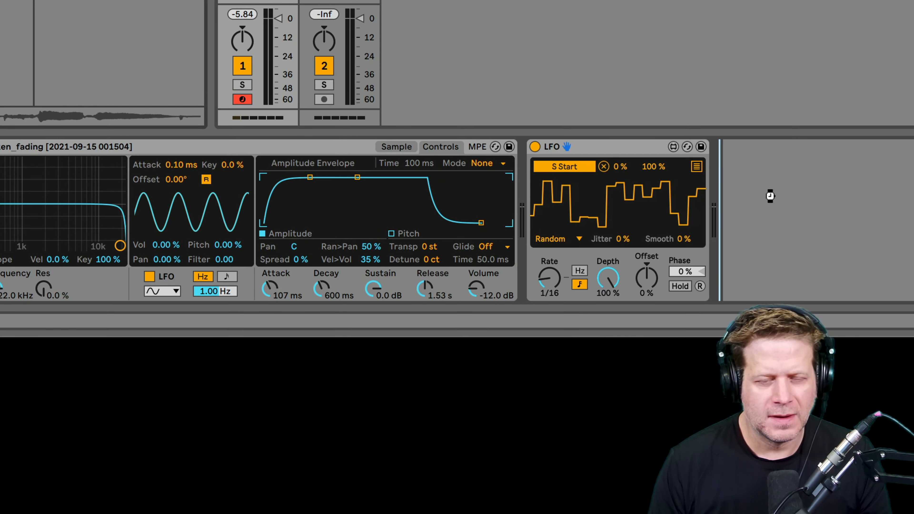
drag(639, 160, 631, 165)
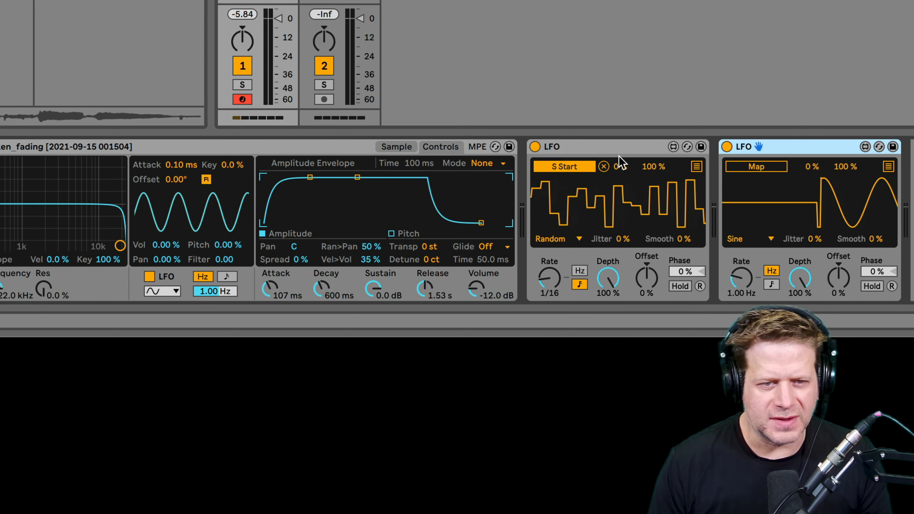
right_click(589, 158)
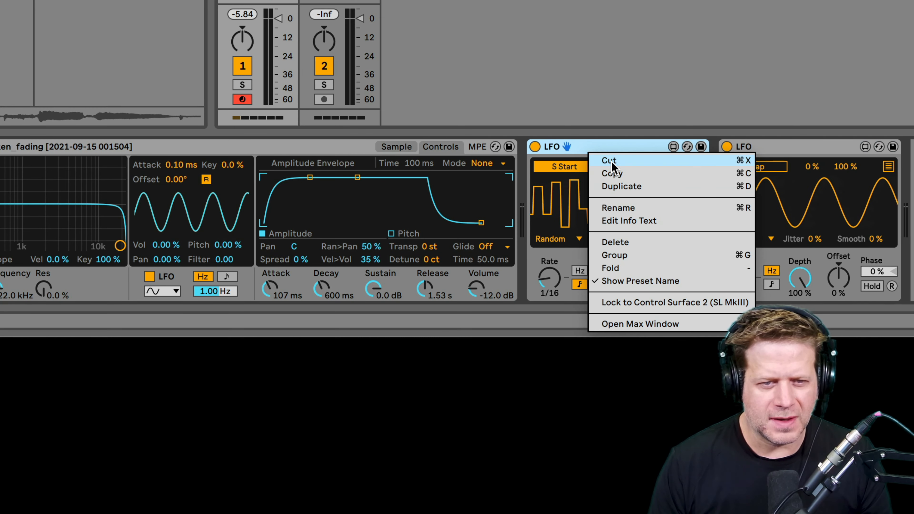
click(616, 208)
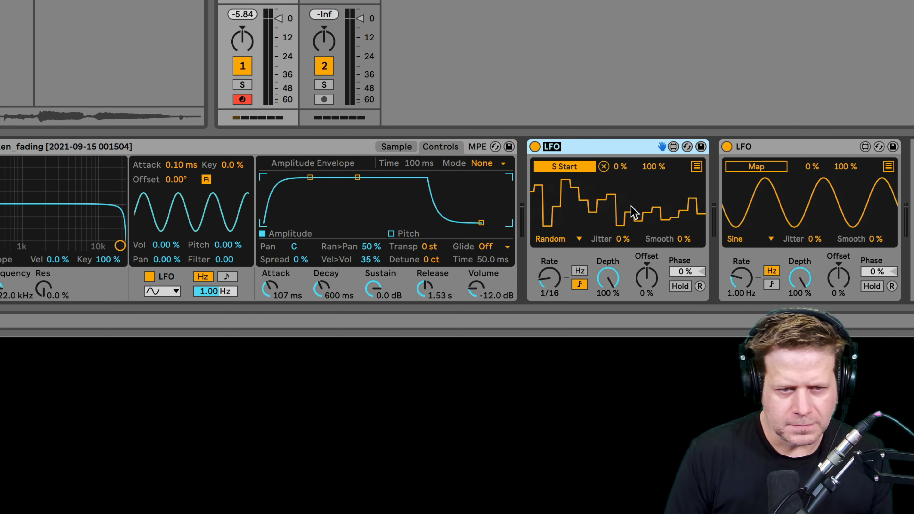
text(Sample Start)
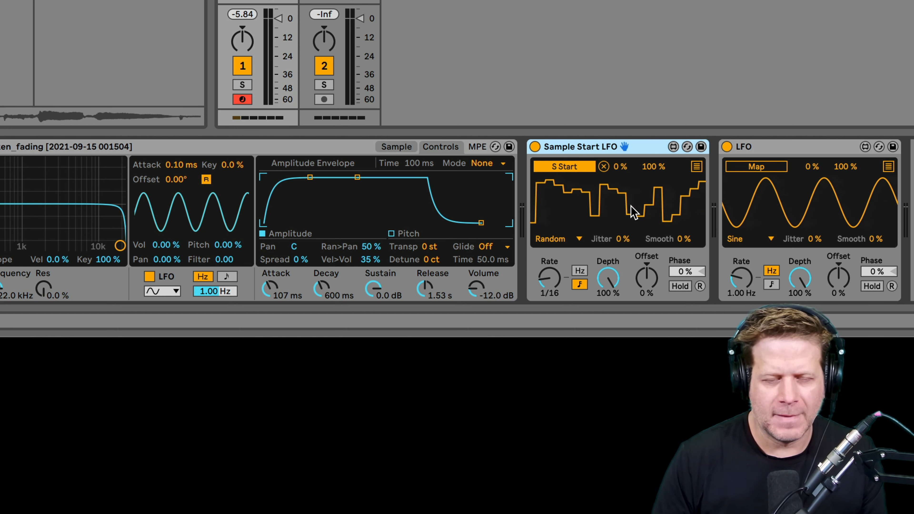
right_click(759, 149)
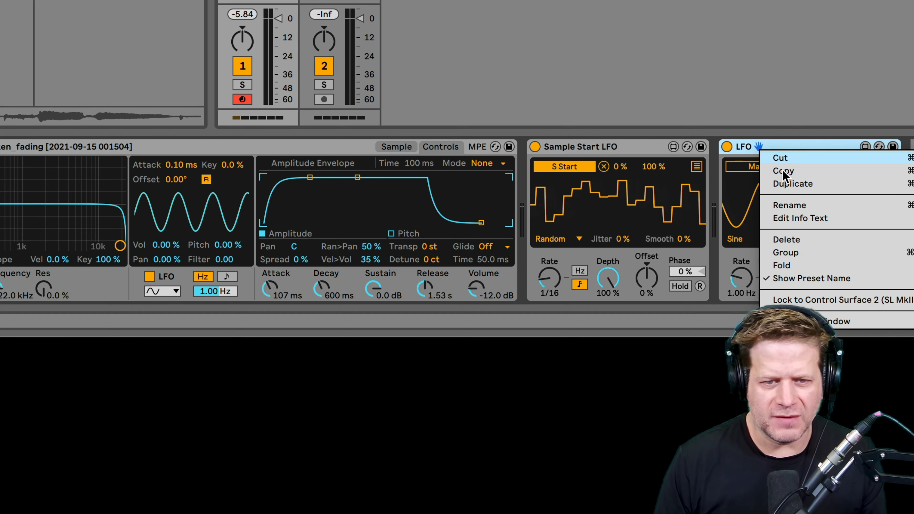
click(805, 206)
text(Sample Pitch)
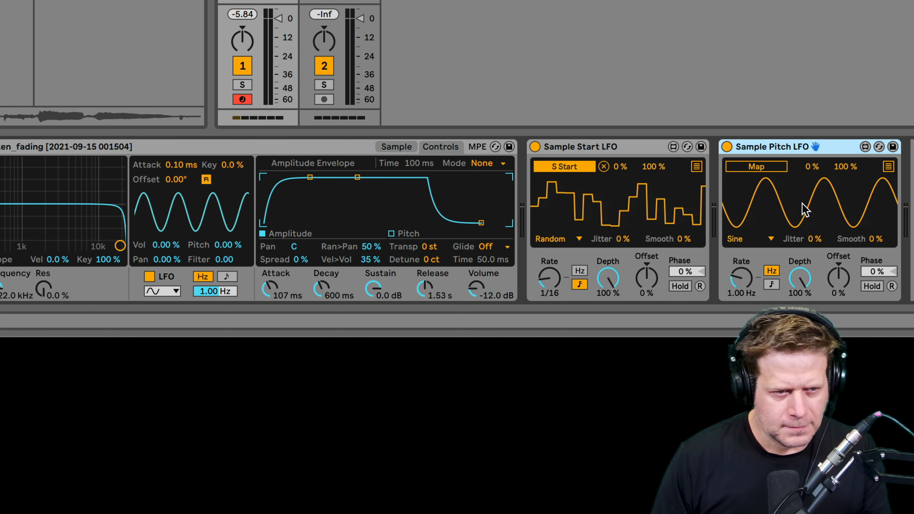
Set the Sample Pitch LFO to a Random waveform with a tempo-synced rate of 1/16.
click(395, 149)
click(741, 240)
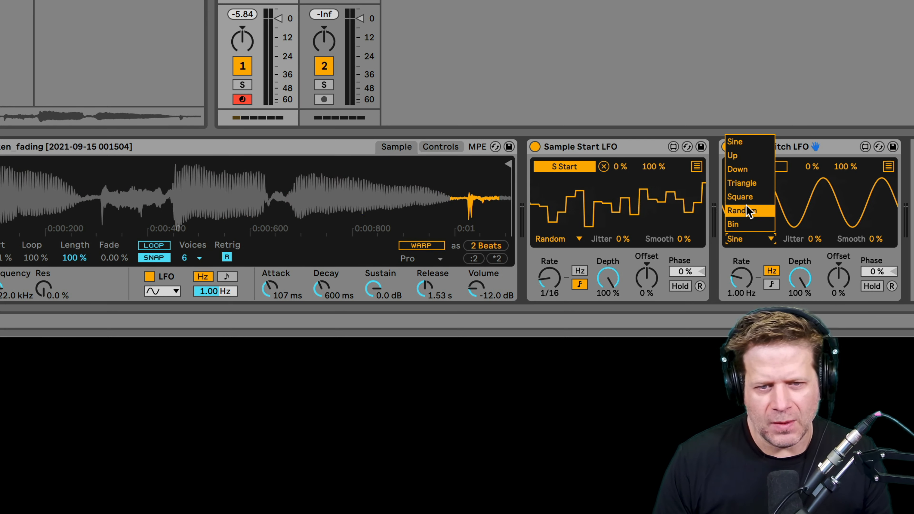
click(760, 211)
mouse_move(748, 288)
mouse_down()
mouse_move(748, 277)
mouse_move(748, 304)
mouse_up()
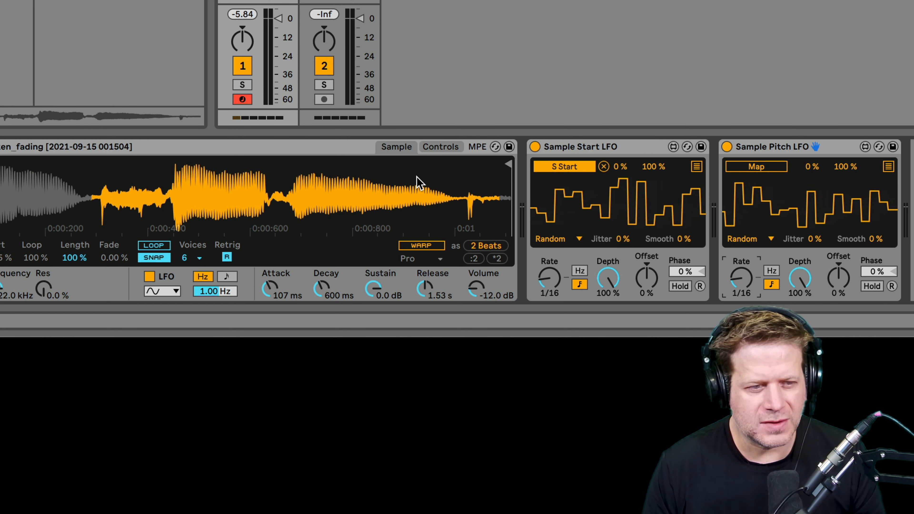
Map the Sample Pitch LFO to Simpler's Transpose parameter.
click(440, 148)
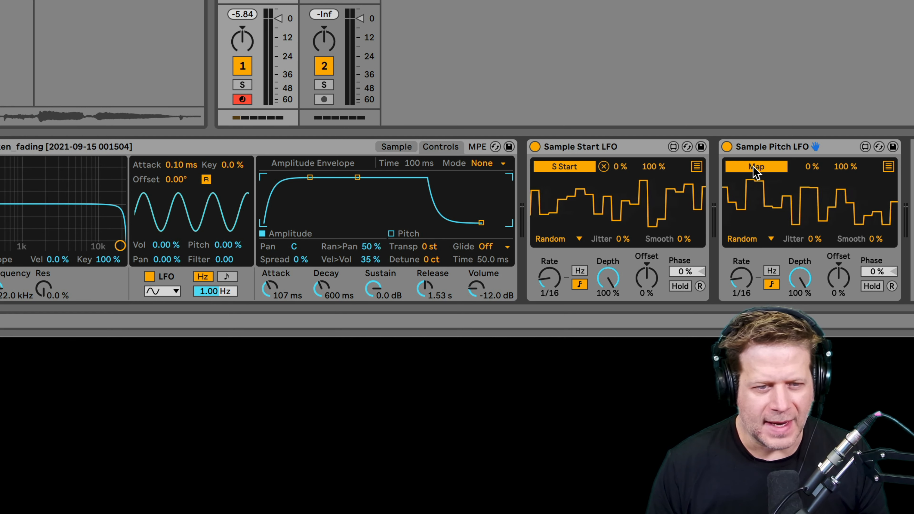
click(431, 247)
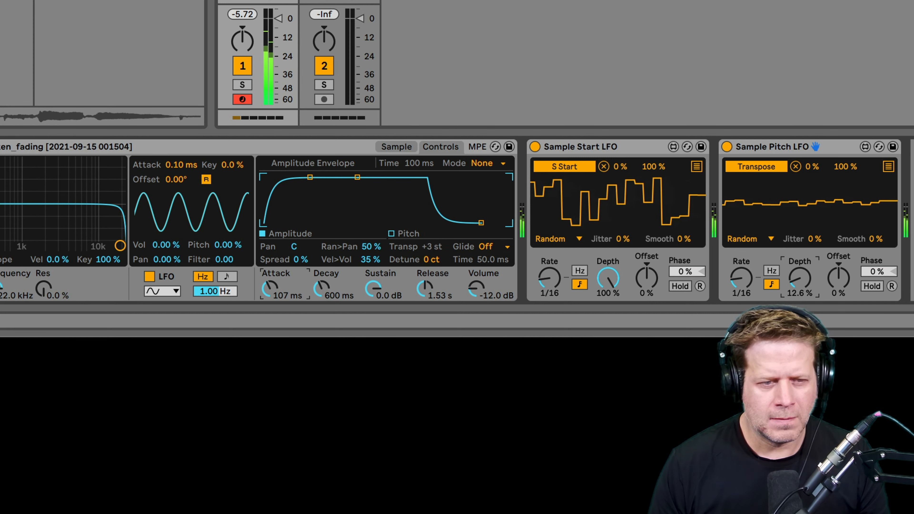
Set Simpler's attack to 191 ms and its volume to -5.71 dB.
drag(269, 289, 269, 281)
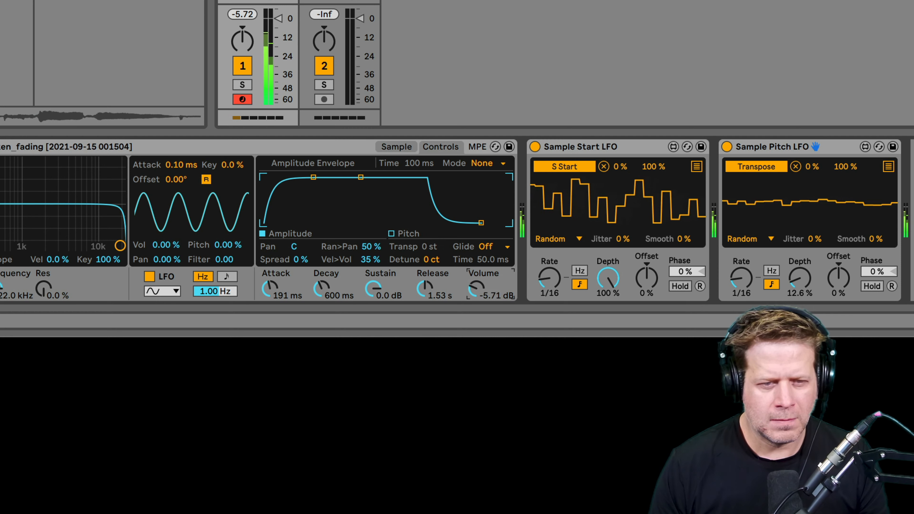
drag(477, 289, 477, 291)
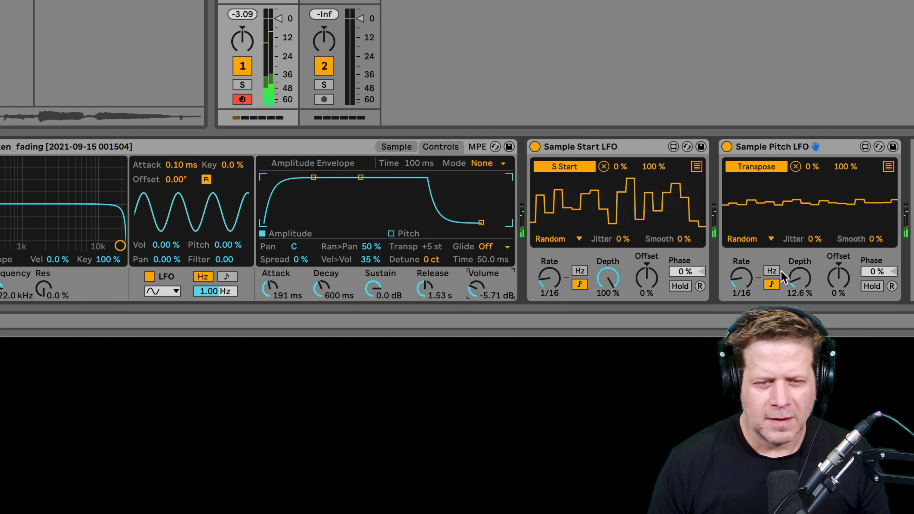
Set the Sample Pitch LFO depth to 71.7% and turn on Warp for Simpler's sample.
drag(800, 278, 801, 302)
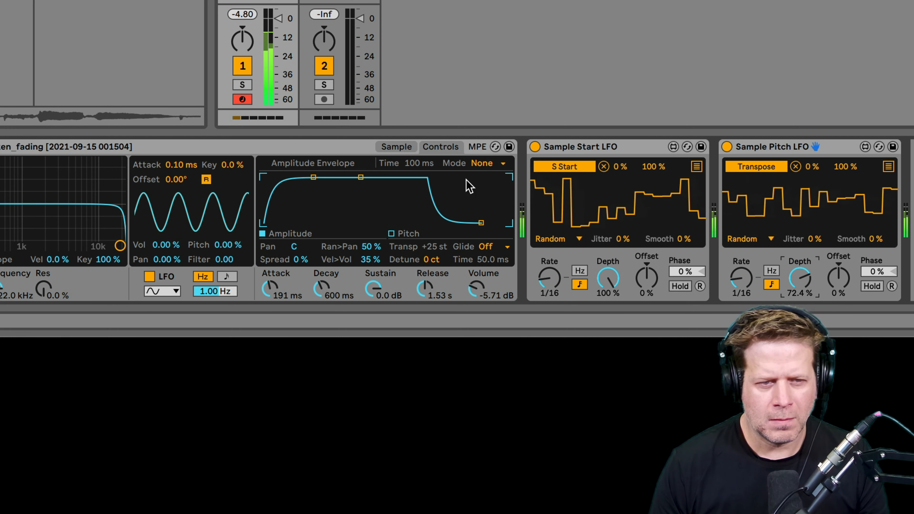
click(397, 147)
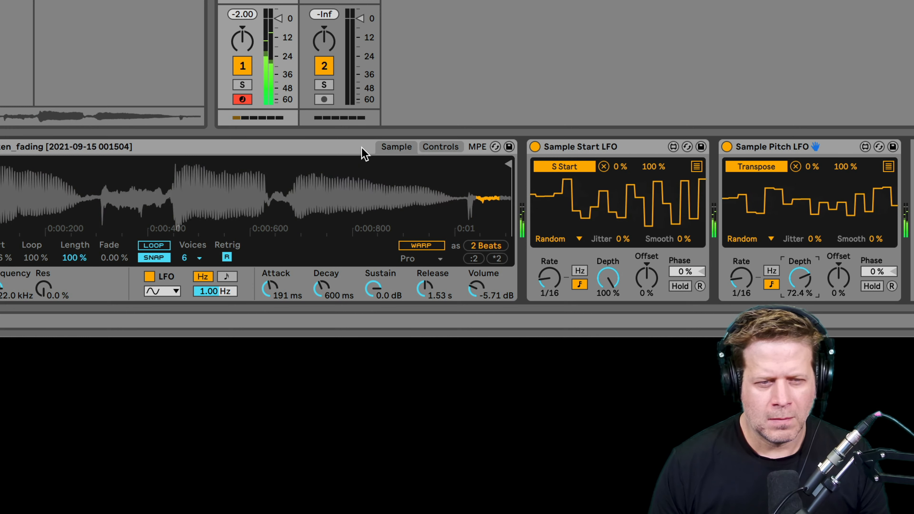
click(414, 246)
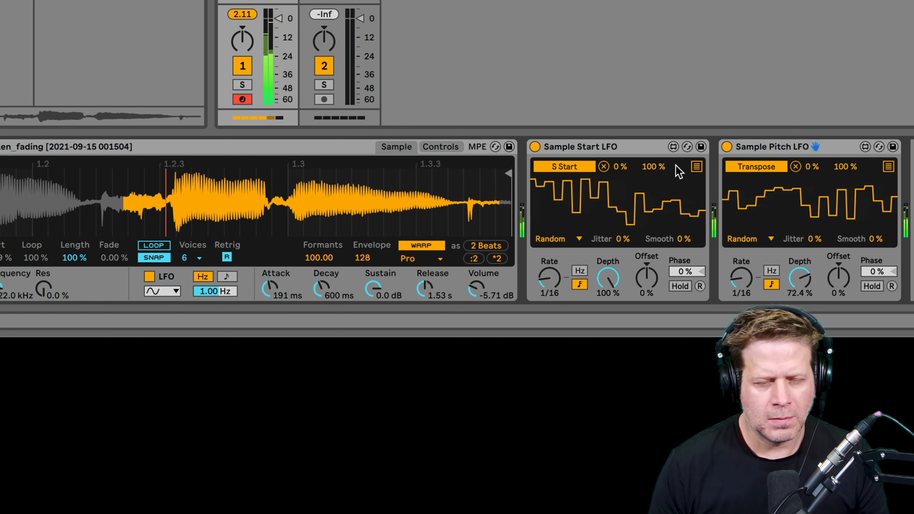
mouse_move(787, 279)
mouse_down()
mouse_move(786, 264)
mouse_move(787, 280)
mouse_up()
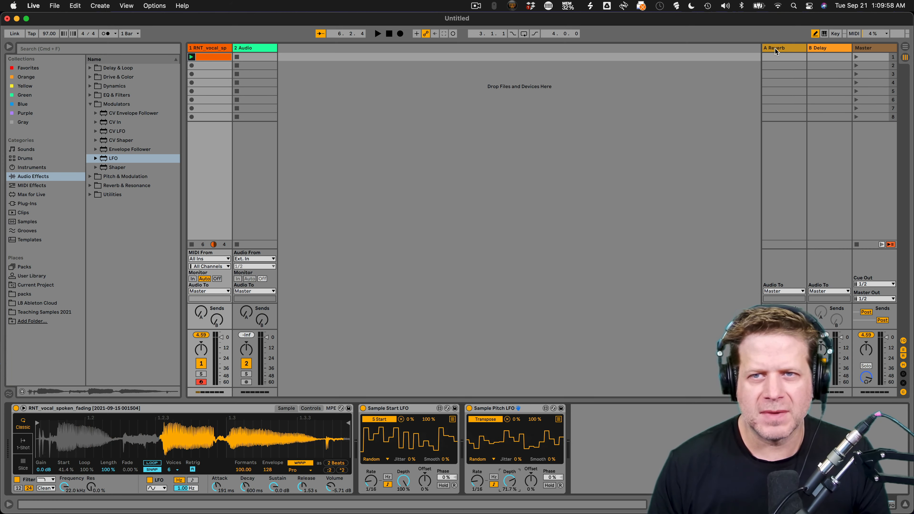
Delete the Reverb device from return track A.
click(776, 51)
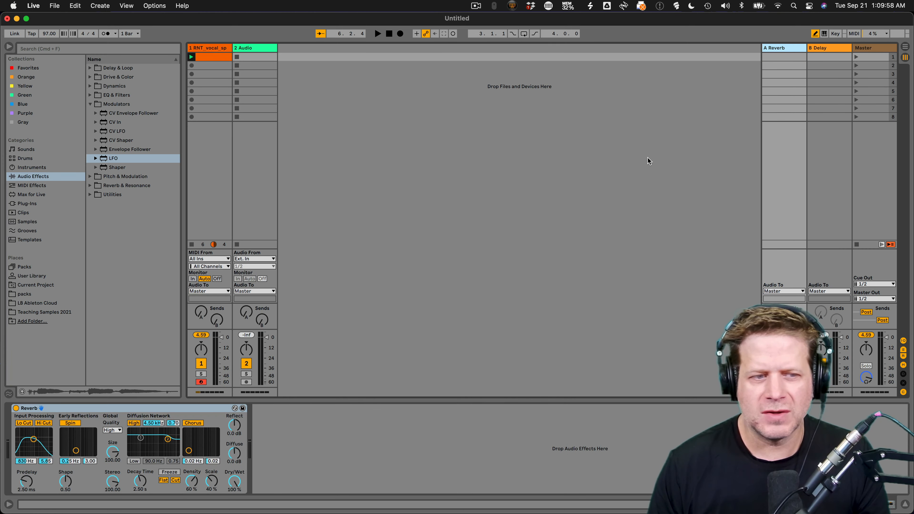
click(156, 413)
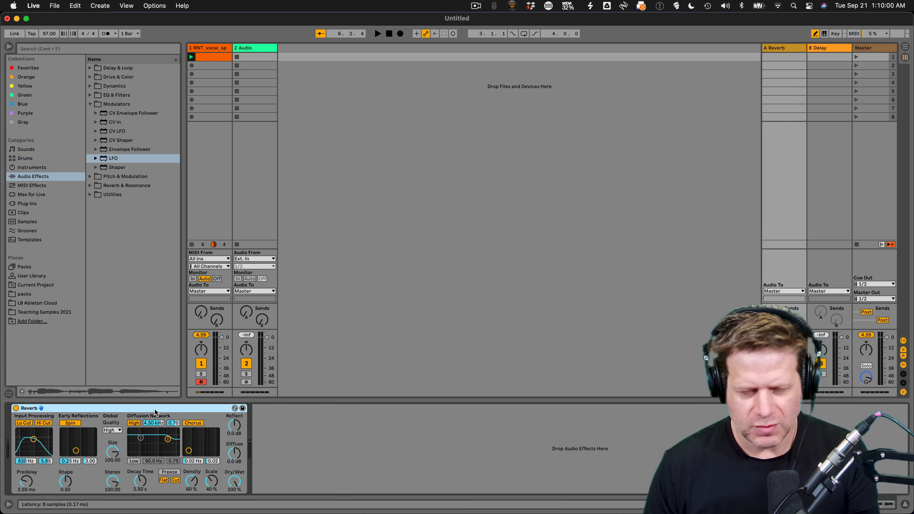
key(Delete)
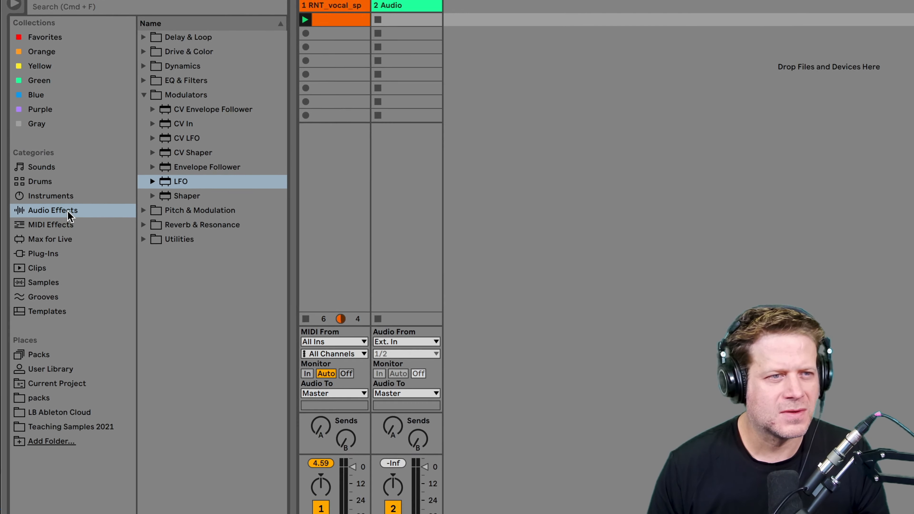
Add Hybrid Reverb from the Reverb & Resonance audio effects to return track A, and start playback.
click(79, 212)
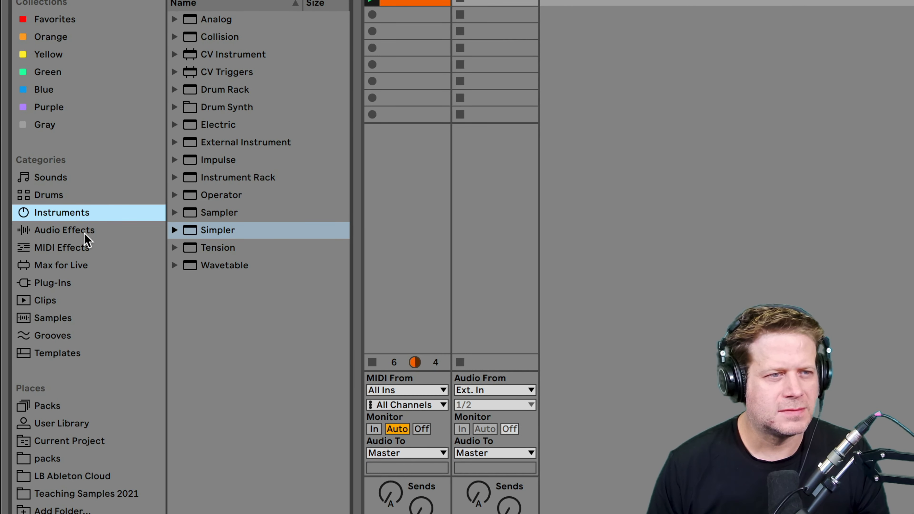
click(93, 231)
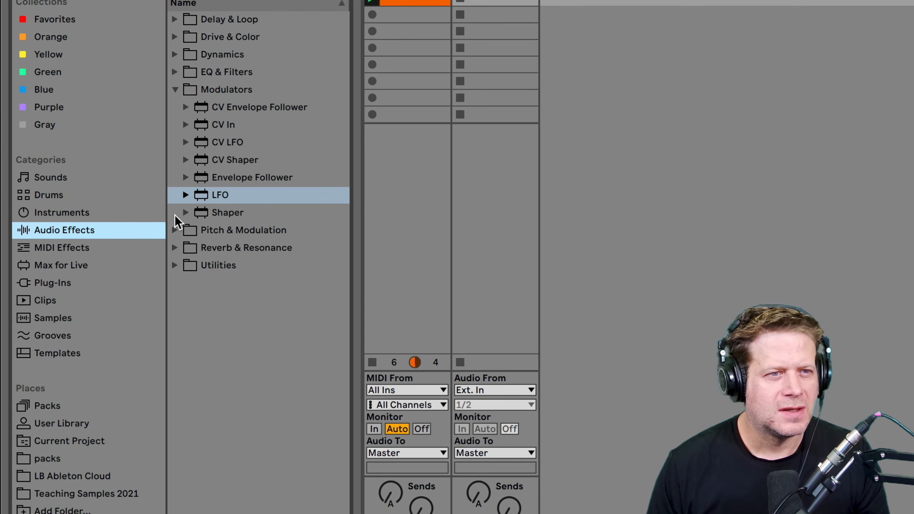
click(175, 248)
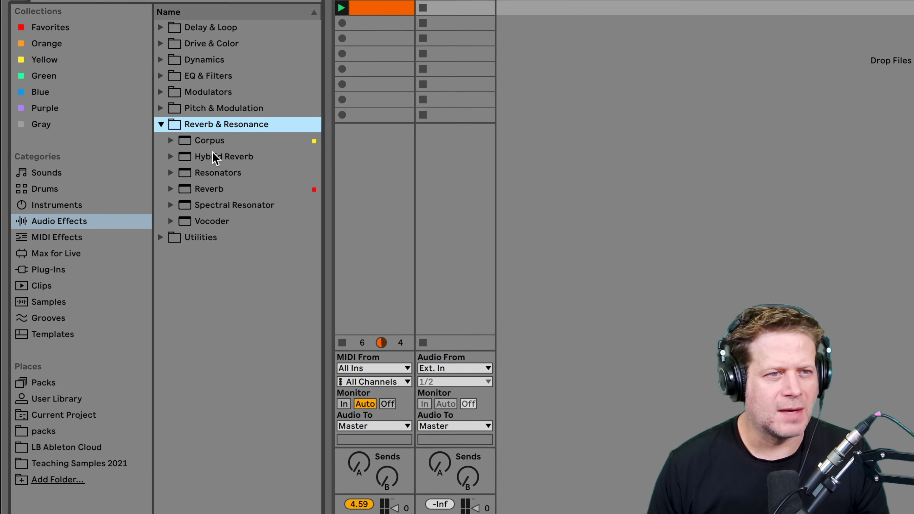
click(232, 160)
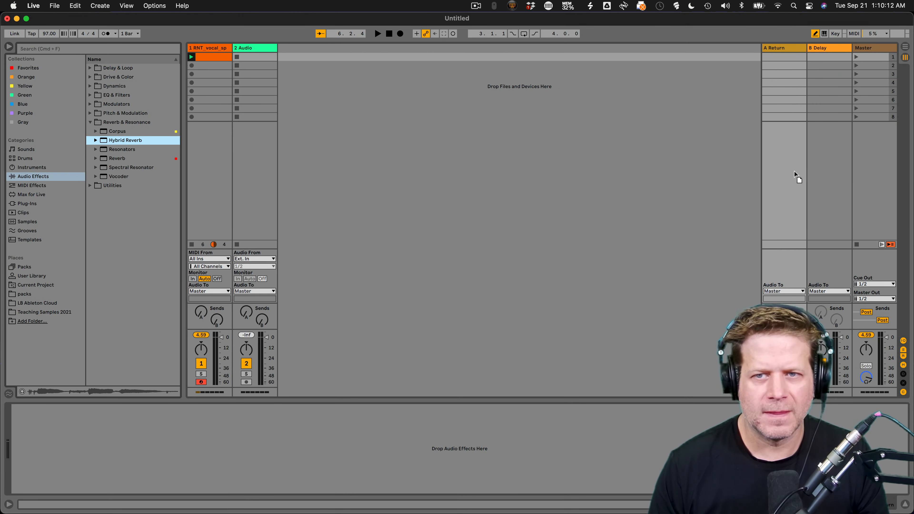
drag(794, 172, 795, 172)
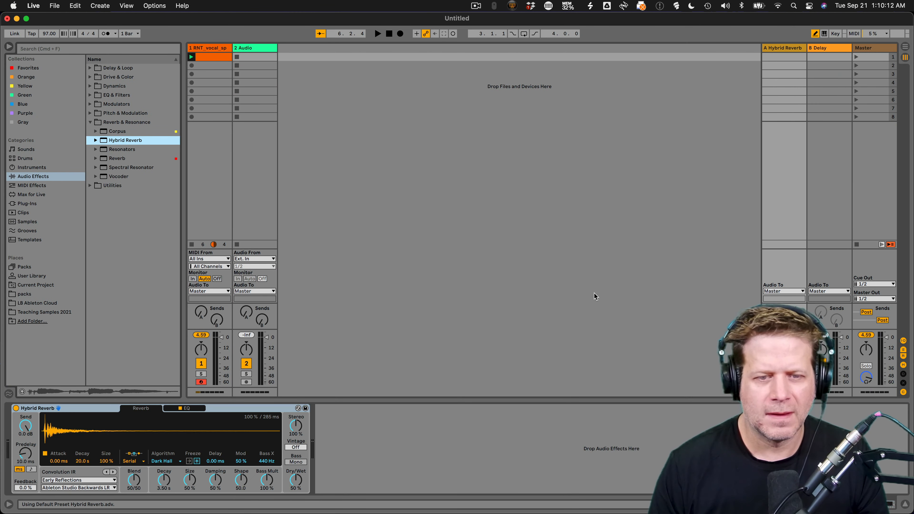
key(space)
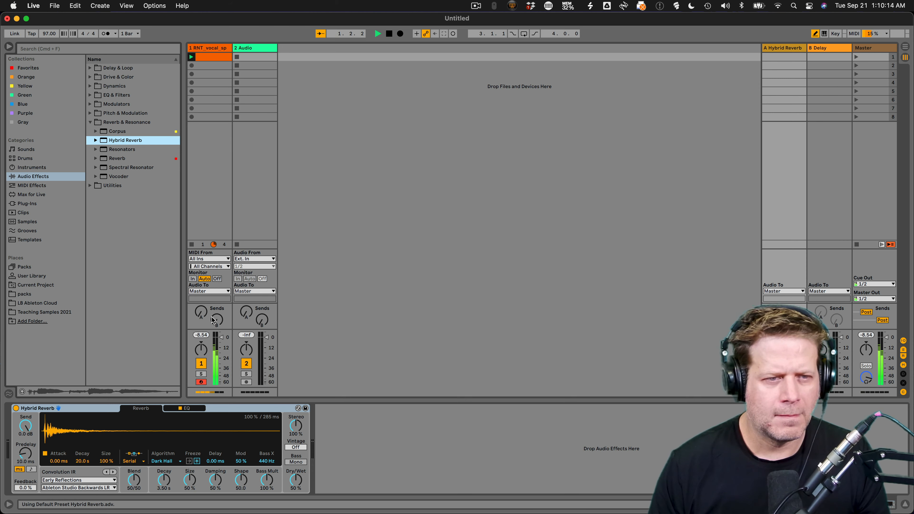
Raise the vocal track's send A, set Hybrid Reverb's algorithm to Shimmer, and increase its Decay to 3.99 s.
drag(208, 317, 208, 298)
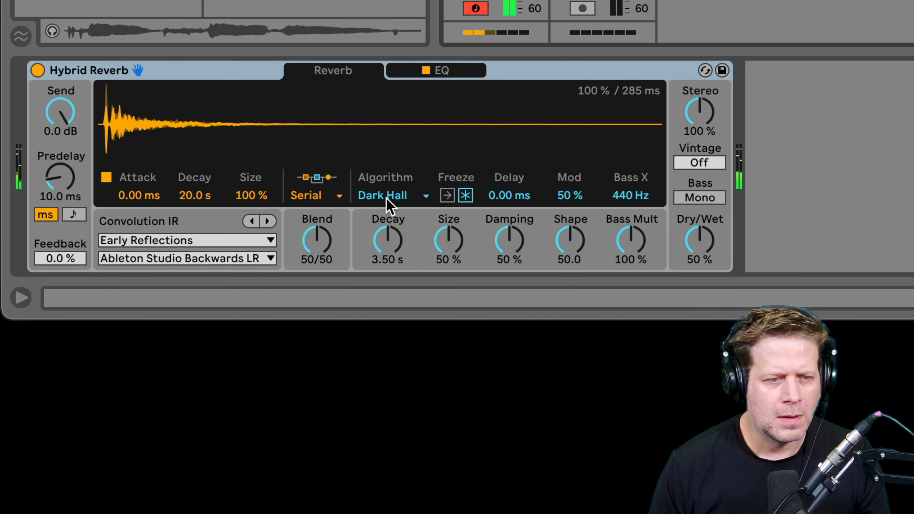
click(282, 321)
click(387, 246)
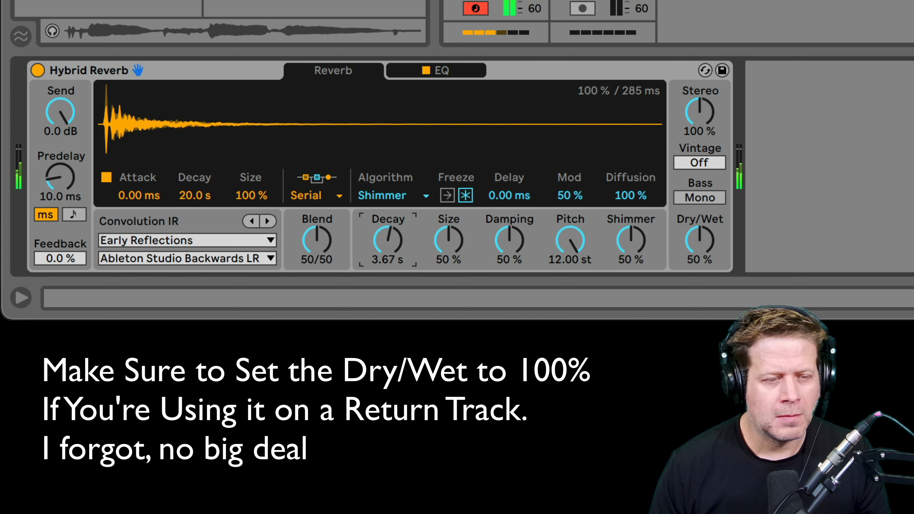
drag(387, 240, 387, 236)
Try Hybrid Reverb's Tides algorithm with a Decay of 9.66 s.
click(405, 198)
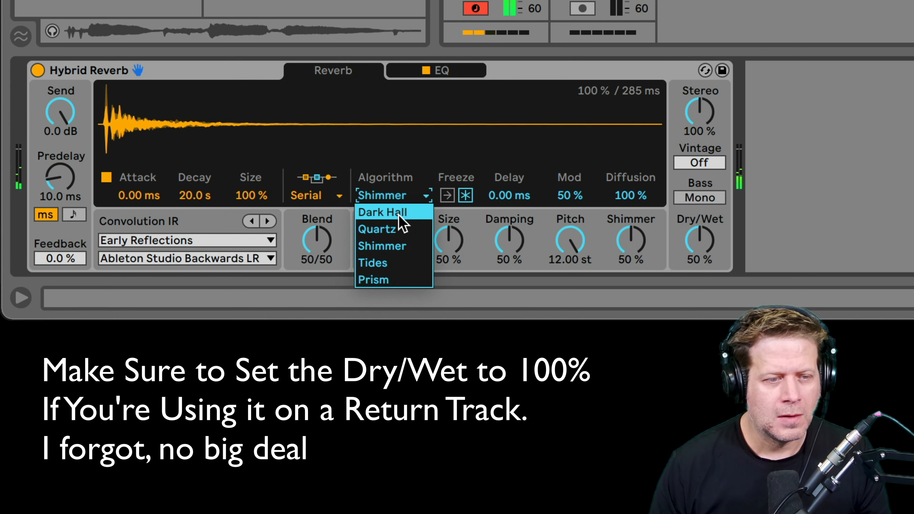
click(398, 256)
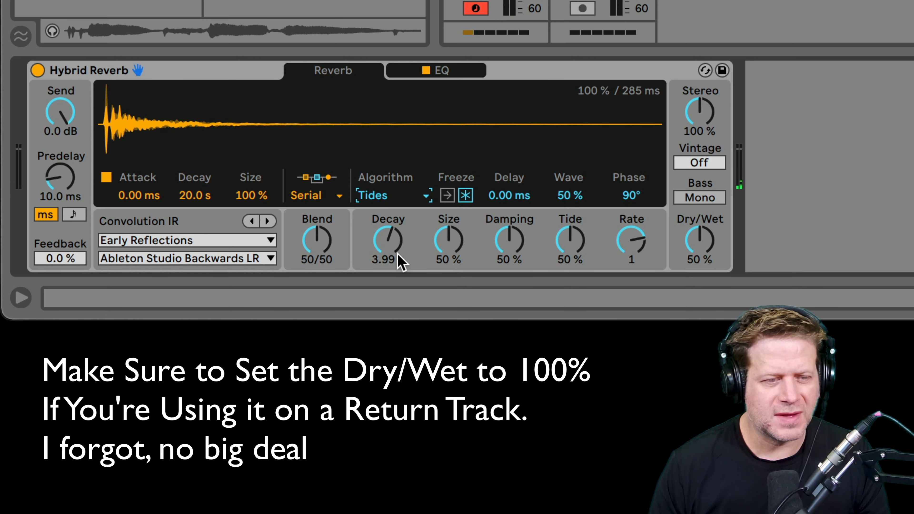
drag(393, 241, 393, 216)
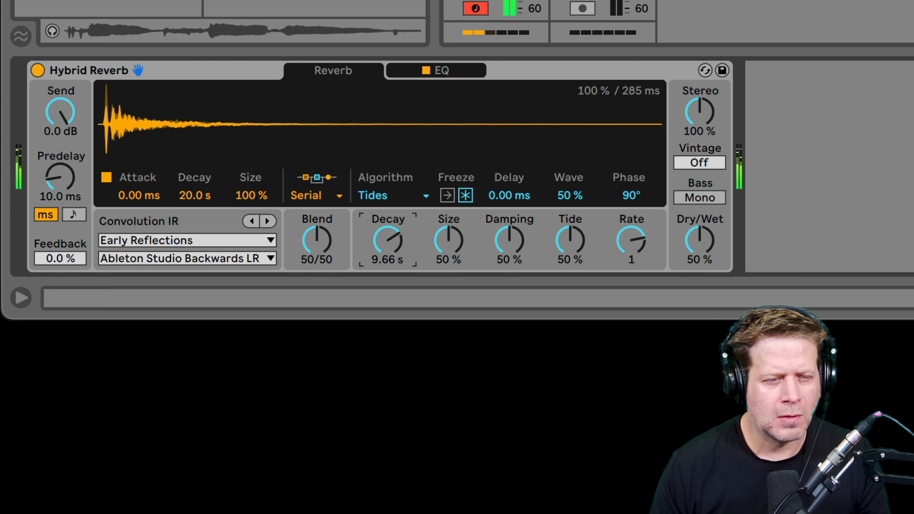
Set Hybrid Reverb's algorithm to Prism with a Decay of 4.53 s, and reset its Blend to 50/50.
click(387, 195)
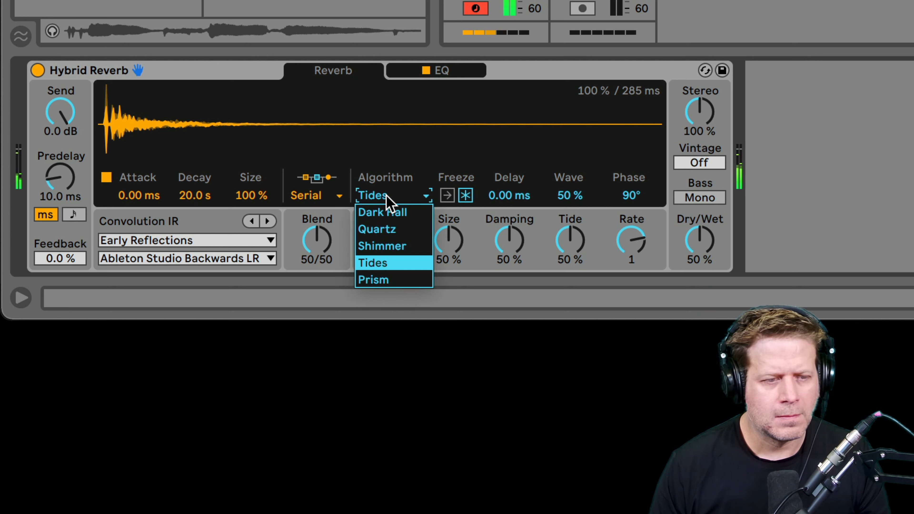
click(380, 273)
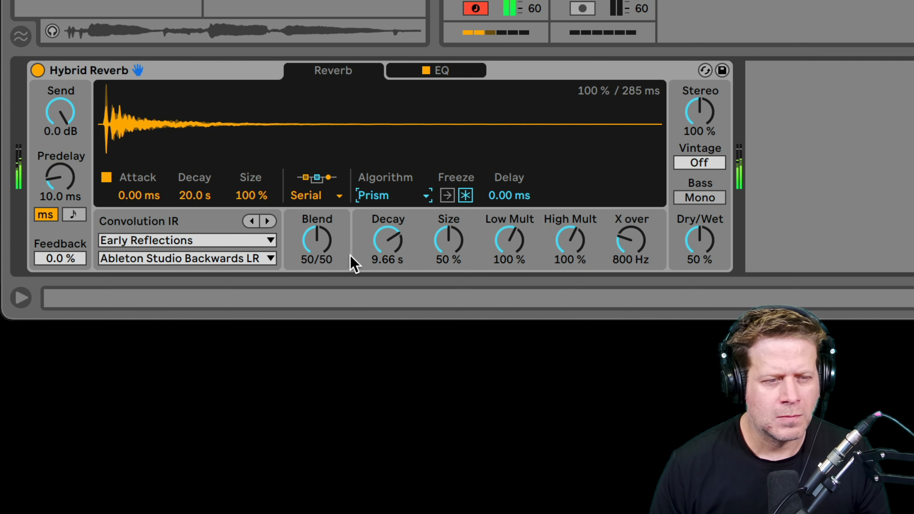
drag(316, 239, 316, 230)
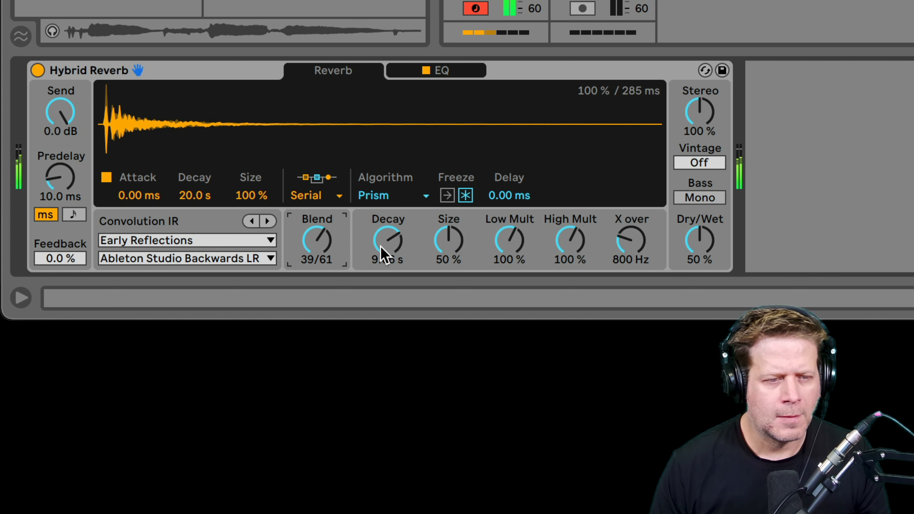
drag(384, 247, 384, 263)
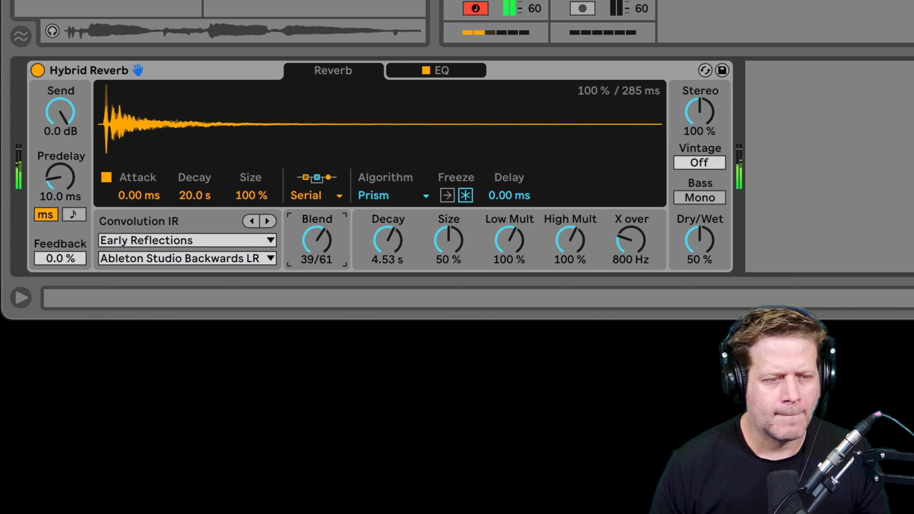
double_click(311, 244)
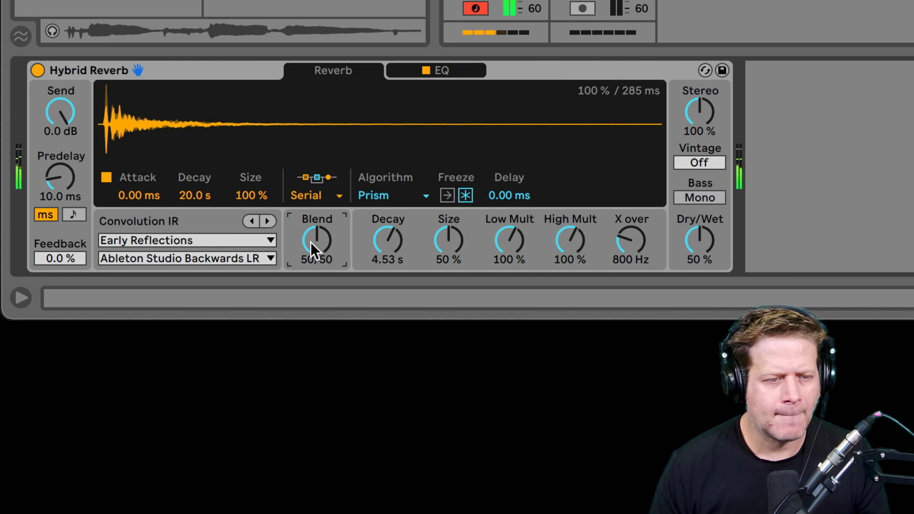
Choose the Bigger Spaces convolution impulse responses in Hybrid Reverb and set Blend to 40/60.
click(171, 242)
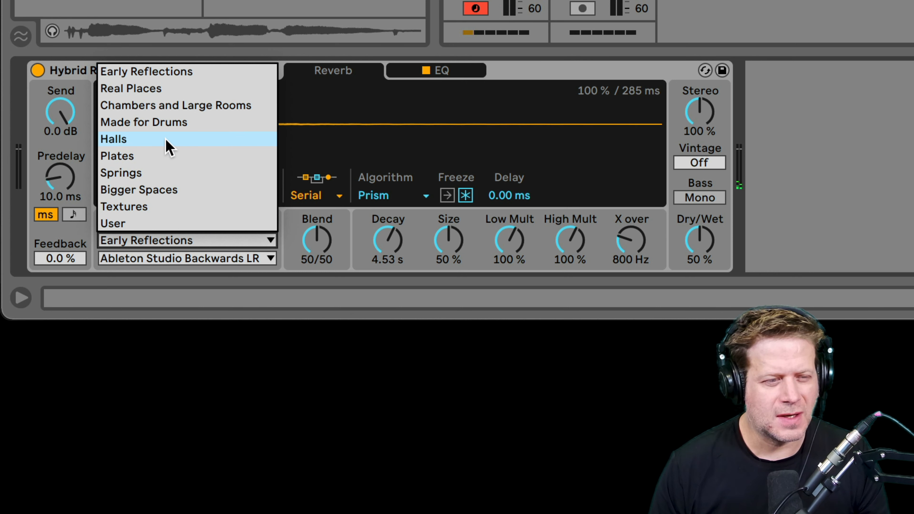
click(169, 192)
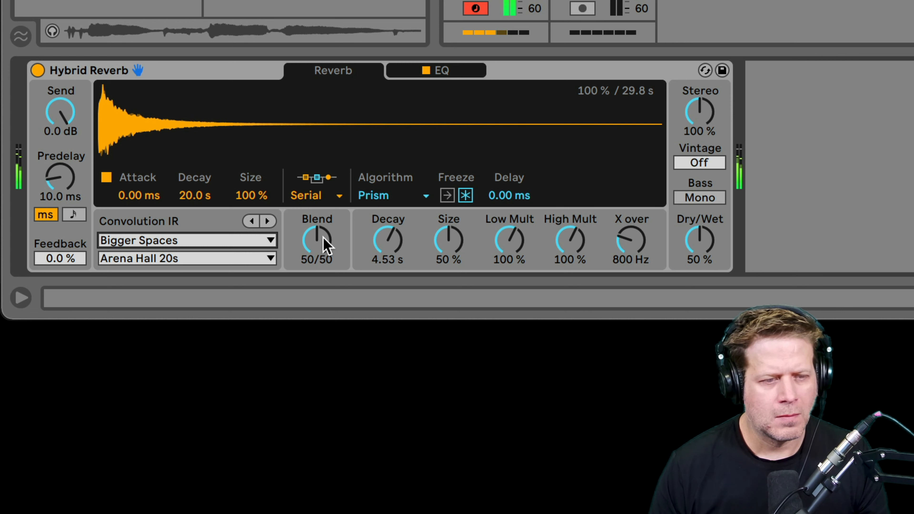
drag(320, 241, 321, 243)
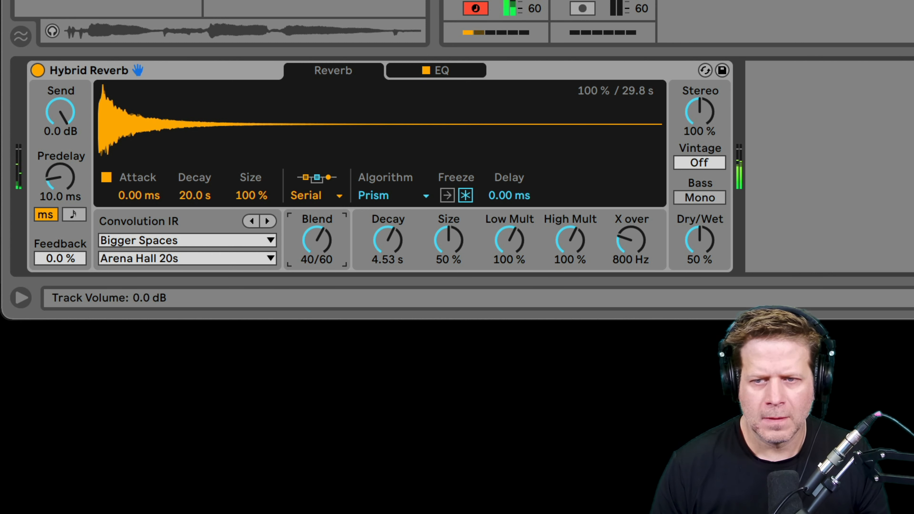
Lower the vocal track's volume slightly below 0 dB.
drag(518, 0, 518, 2)
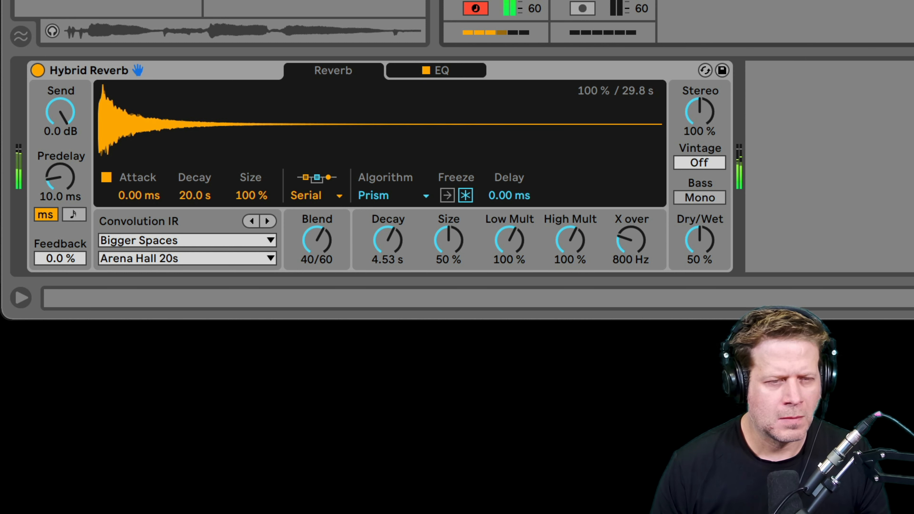
drag(518, 0, 518, 3)
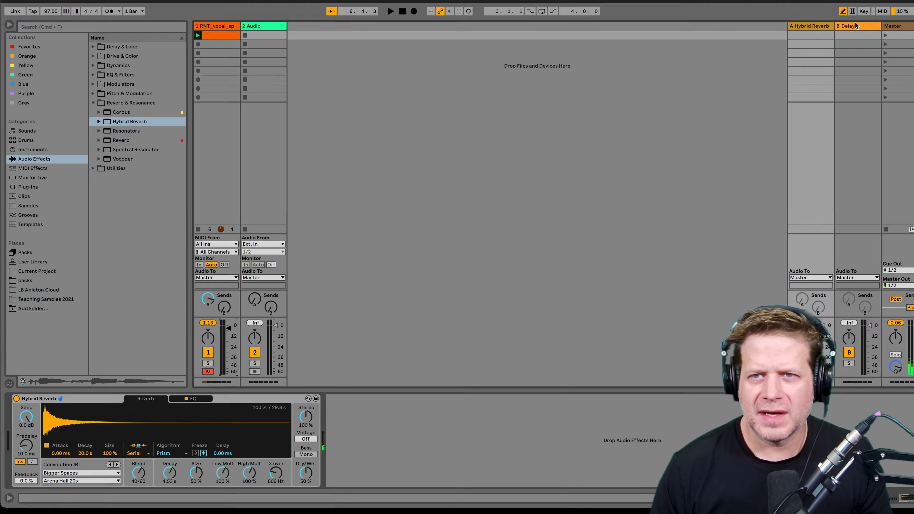
Turn on Ping Pong for the Delay on return track B and set its Feedback to 35%.
click(828, 48)
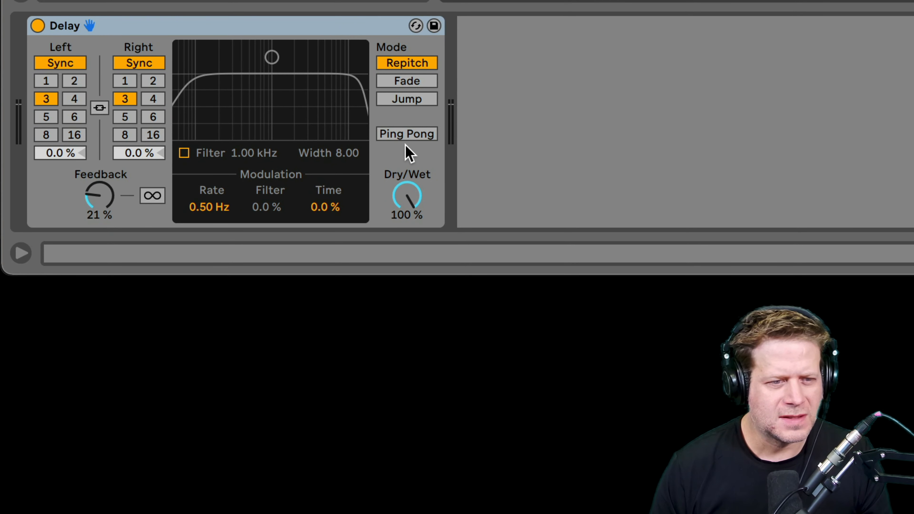
click(405, 135)
drag(100, 195, 100, 190)
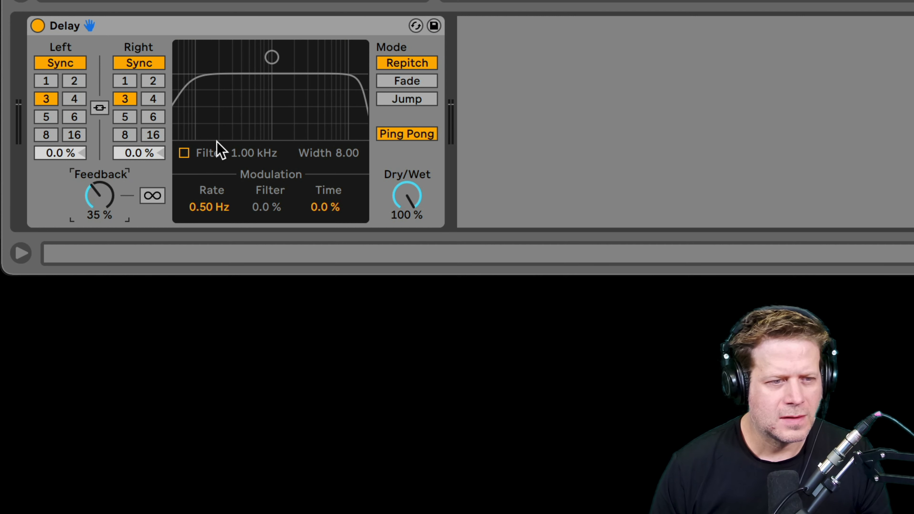
Enable the Delay's filter and set it to 417 Hz with a width of 5.76.
click(185, 153)
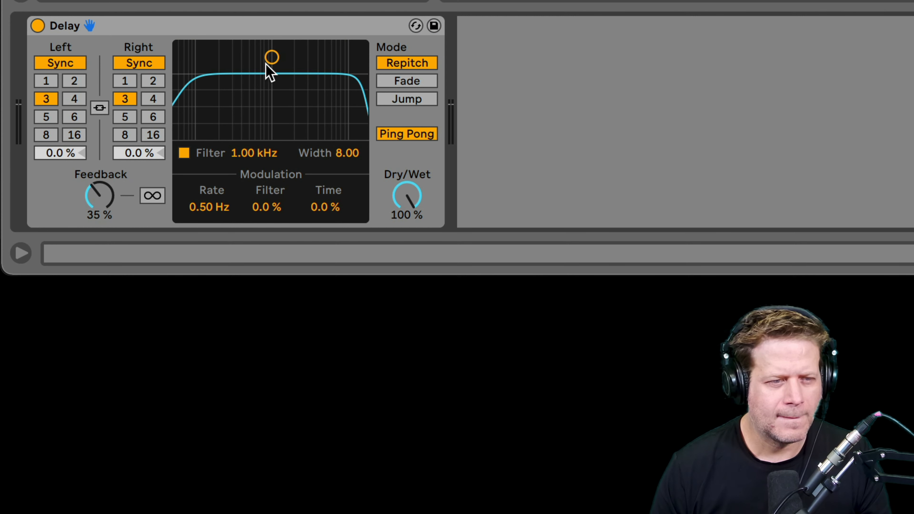
drag(272, 57, 245, 80)
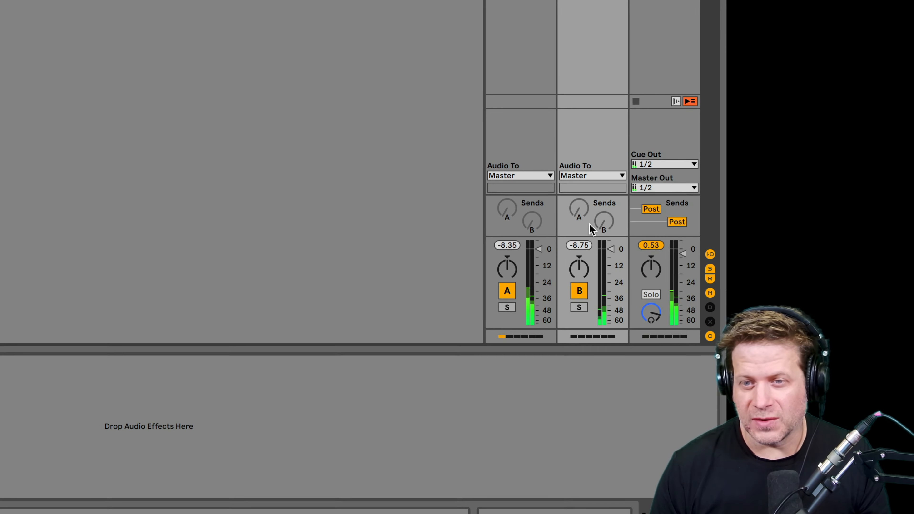
Enable send A on return track B and raise it to feed the delay into the reverb.
right_click(579, 208)
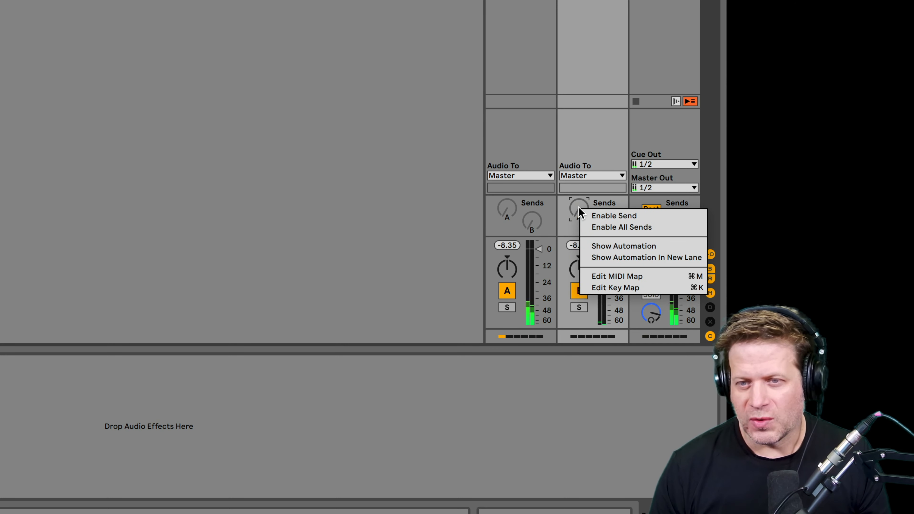
click(597, 217)
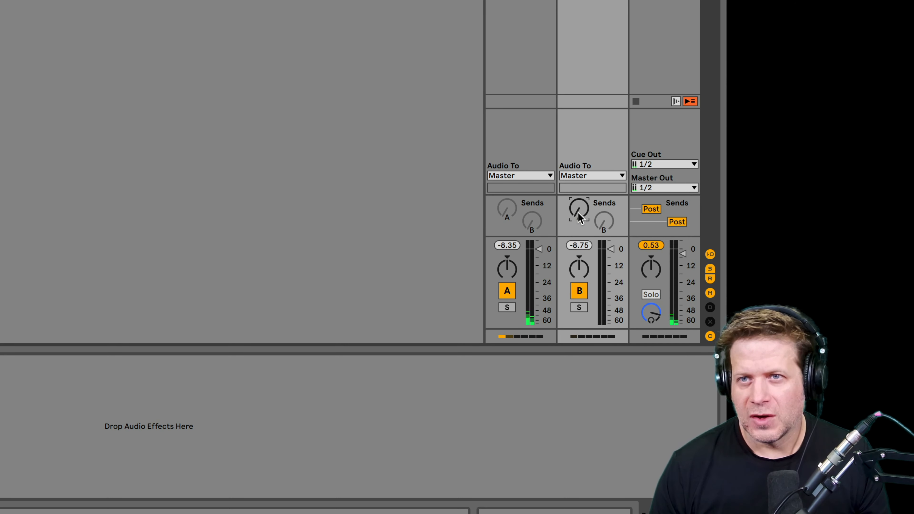
drag(577, 212, 578, 182)
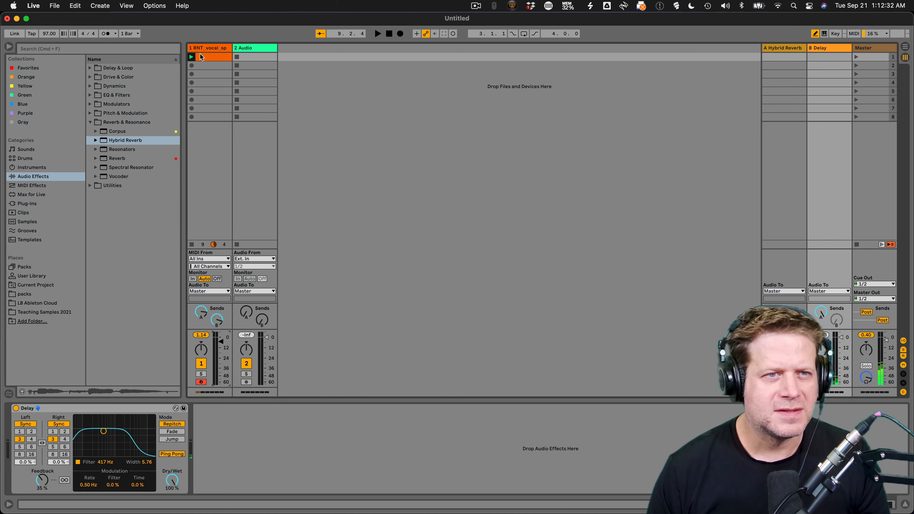
Add a Compressor from the Dynamics audio effects after the Sample Pitch LFO on the vocal track.
click(212, 49)
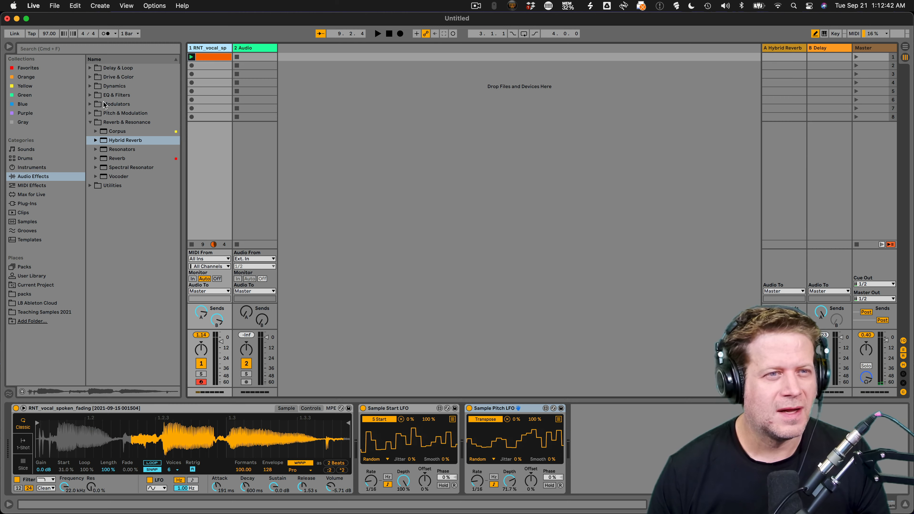
click(89, 86)
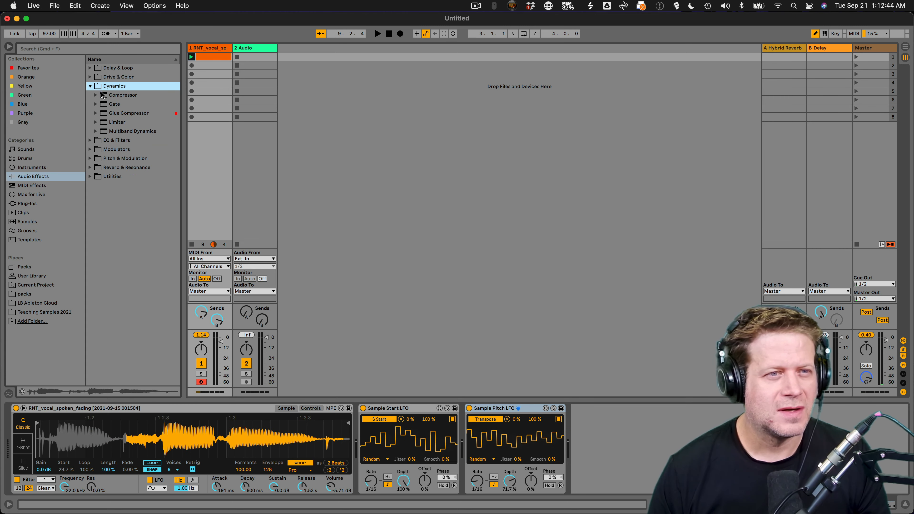
drag(105, 95, 573, 392)
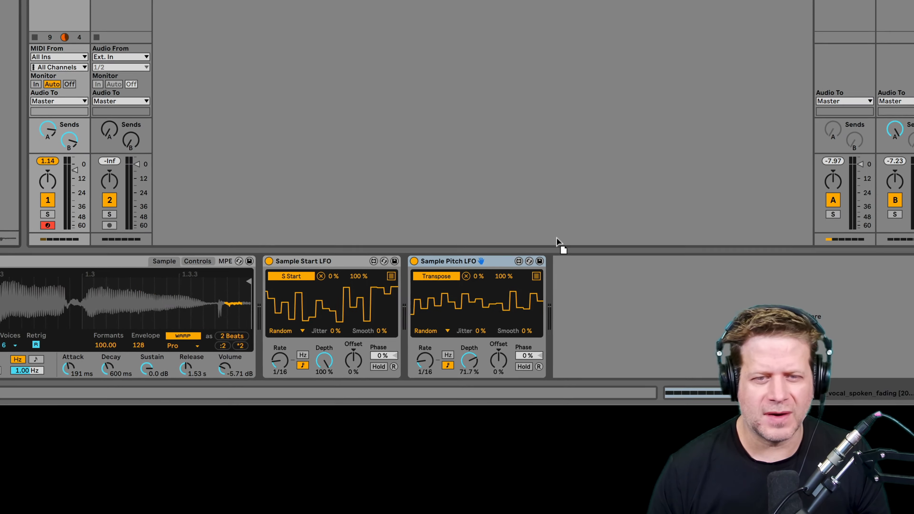
drag(557, 241, 600, 288)
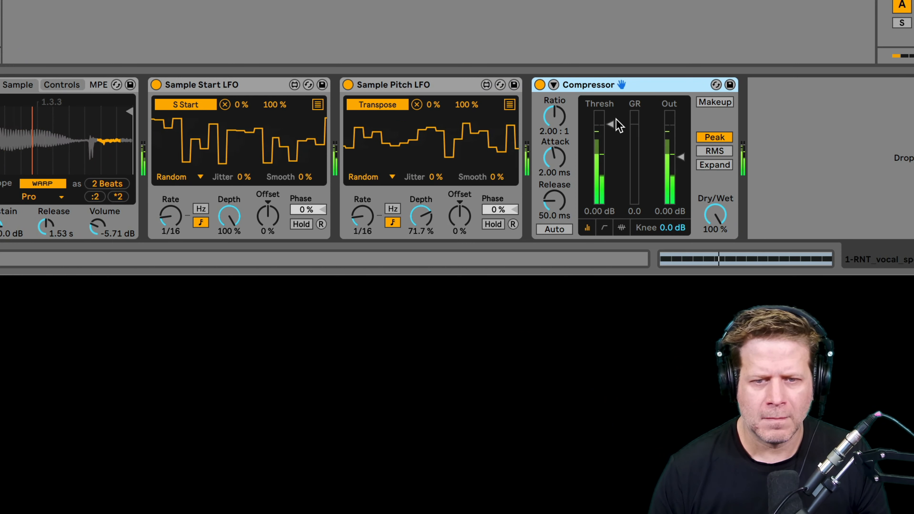
Set the Compressor's threshold to -22.6 dB, turn on automatic release, and set its output gain to 3.63 dB.
drag(616, 119, 616, 123)
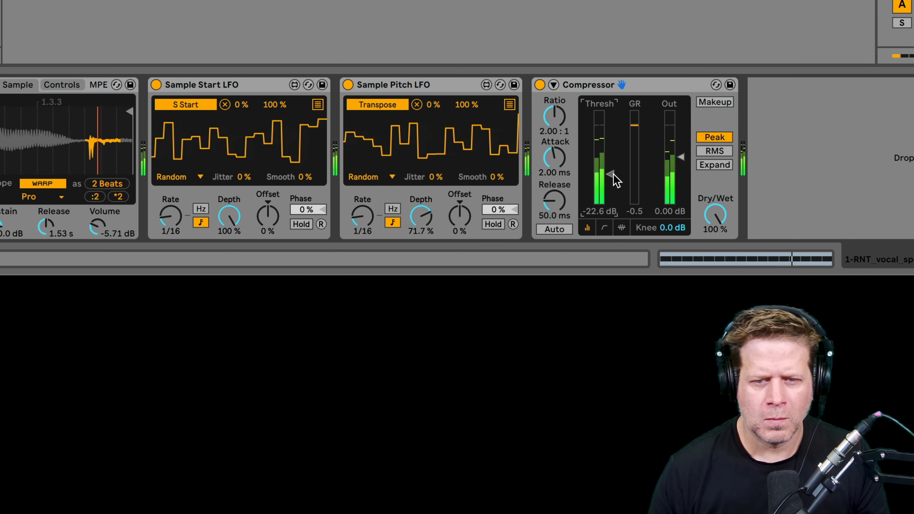
click(567, 228)
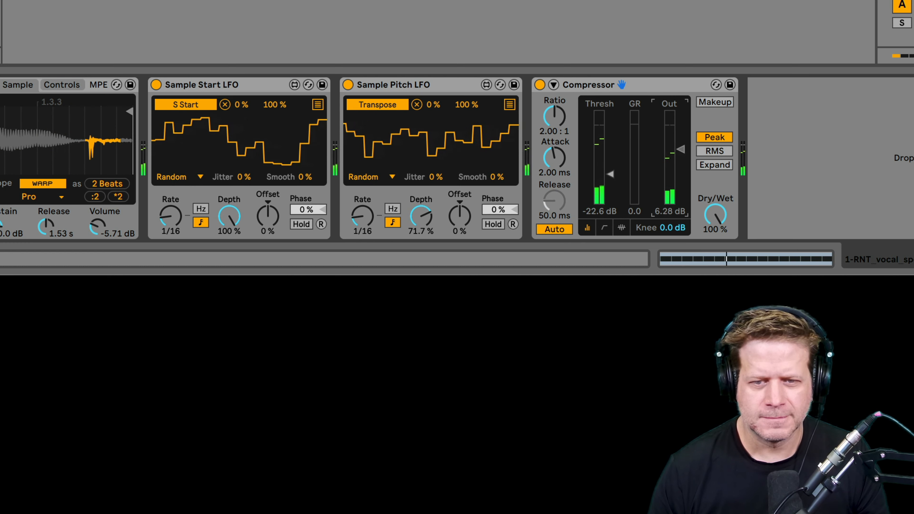
mouse_move(681, 157)
mouse_down()
mouse_move(681, 145)
mouse_move(681, 153)
mouse_up()
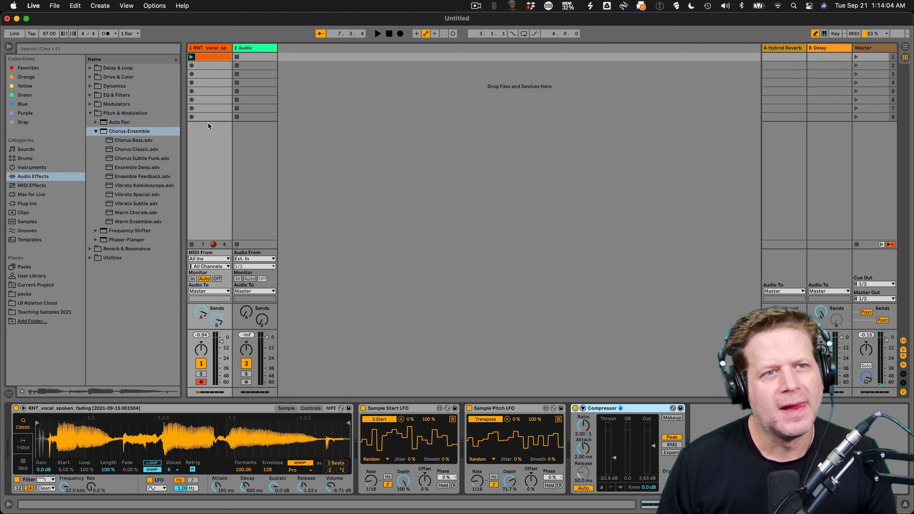
Inspect the vocal clip's notes and chance values, return to the track's device chain, and toggle playback.
double_click(218, 58)
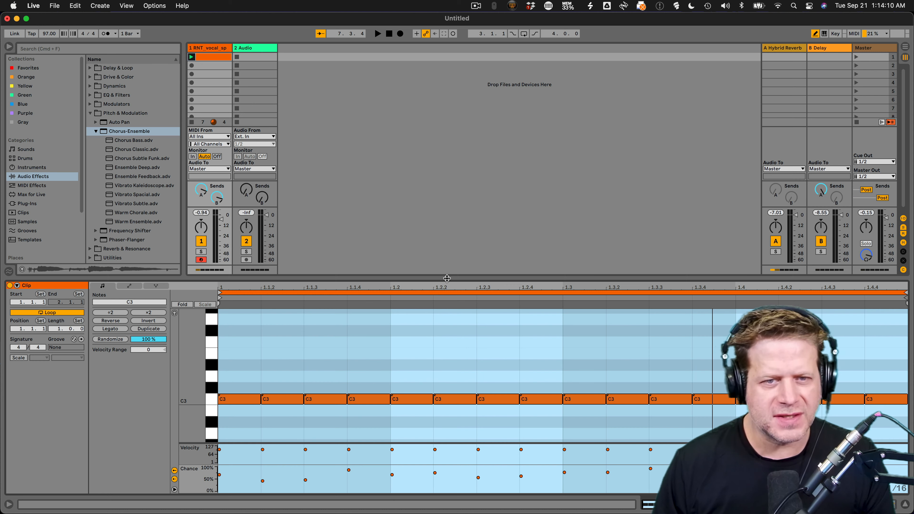
key(shift+Tab)
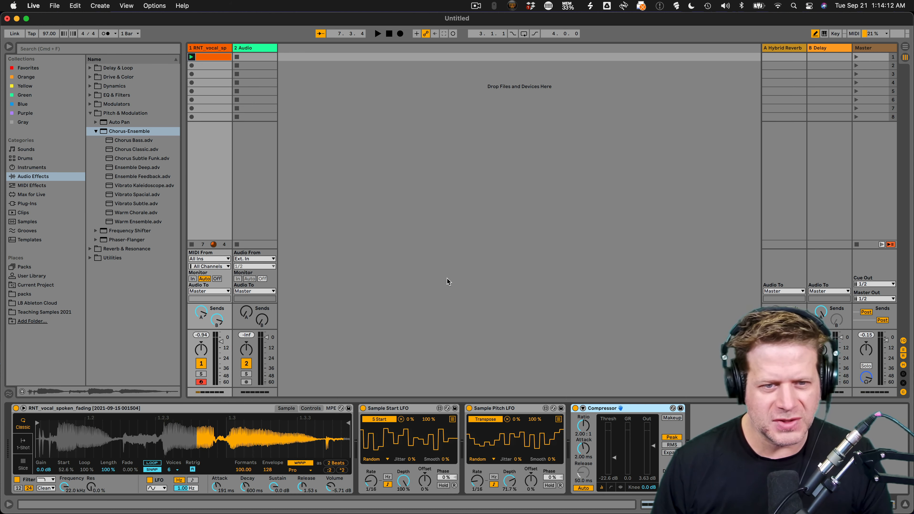
key(space)
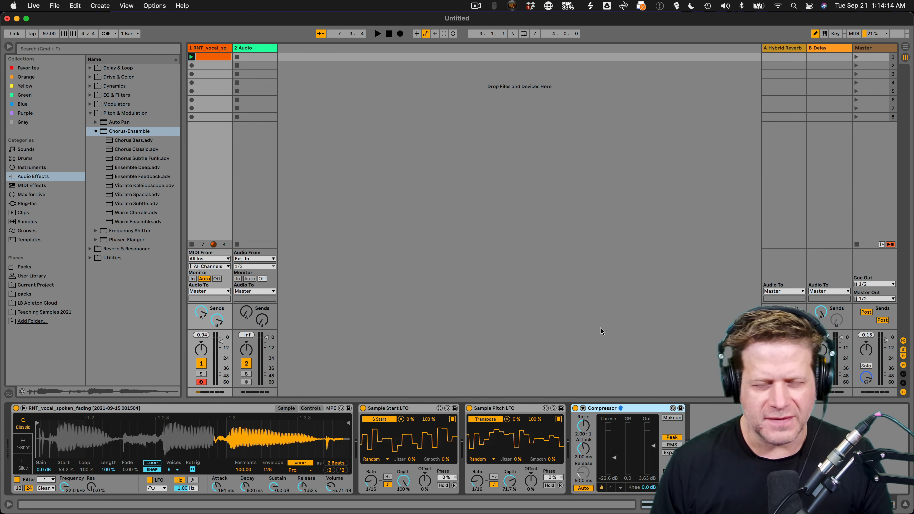